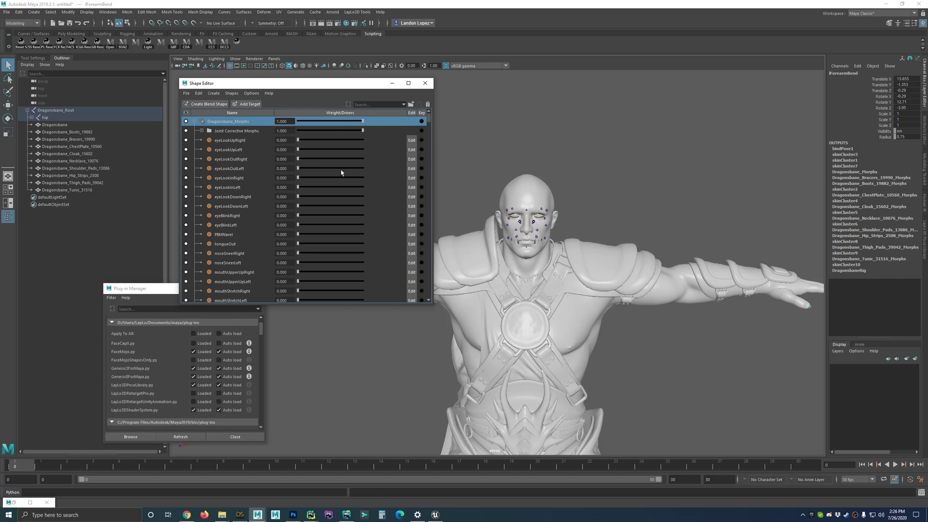
Step: Create a project from the Blank Film, Television and Live Events template, named DemoProject
{"action": "left_click", "coordinate": [436, 514]}
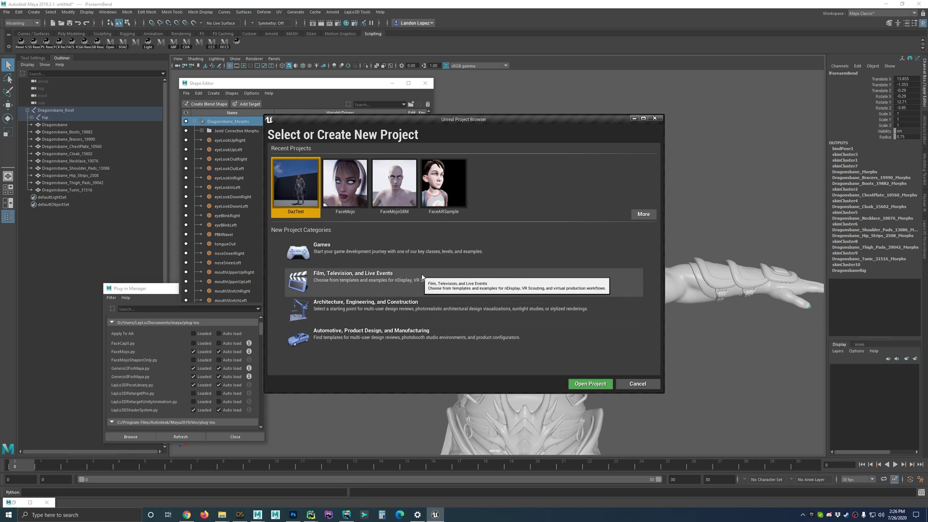
{"action": "left_click", "coordinate": [403, 283]}
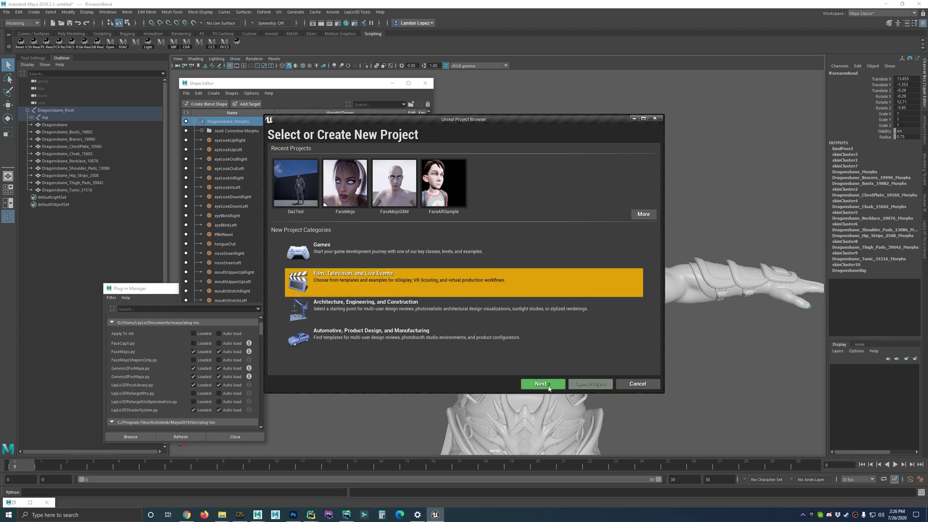
{"action": "left_click", "coordinate": [549, 387]}
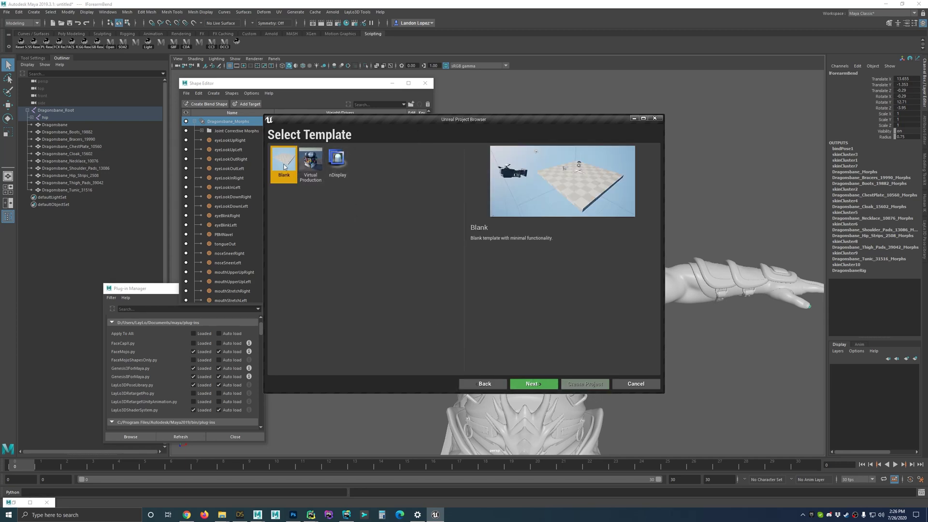
{"action": "left_click", "coordinate": [539, 384]}
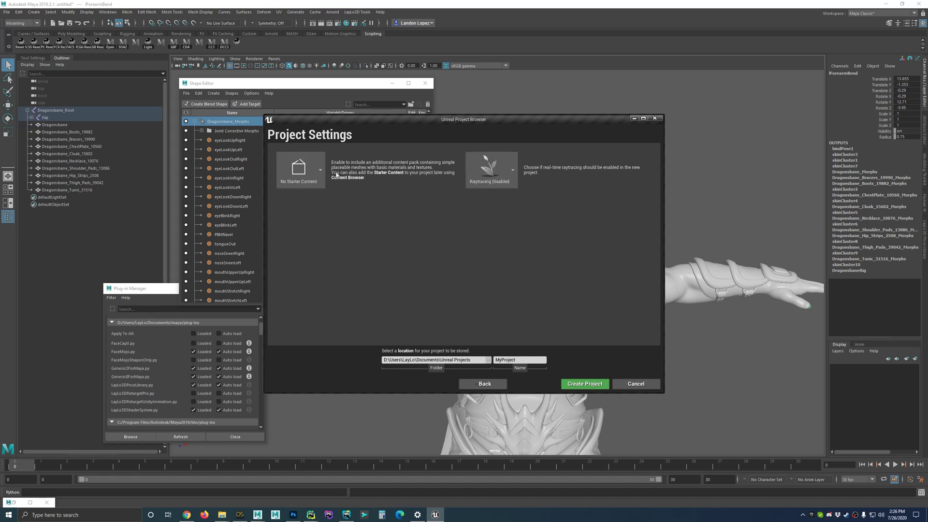
{"action": "left_click", "coordinate": [498, 360]}
{"action": "type", "text": "DemoProject"}
{"action": "left_click", "coordinate": [588, 386]}
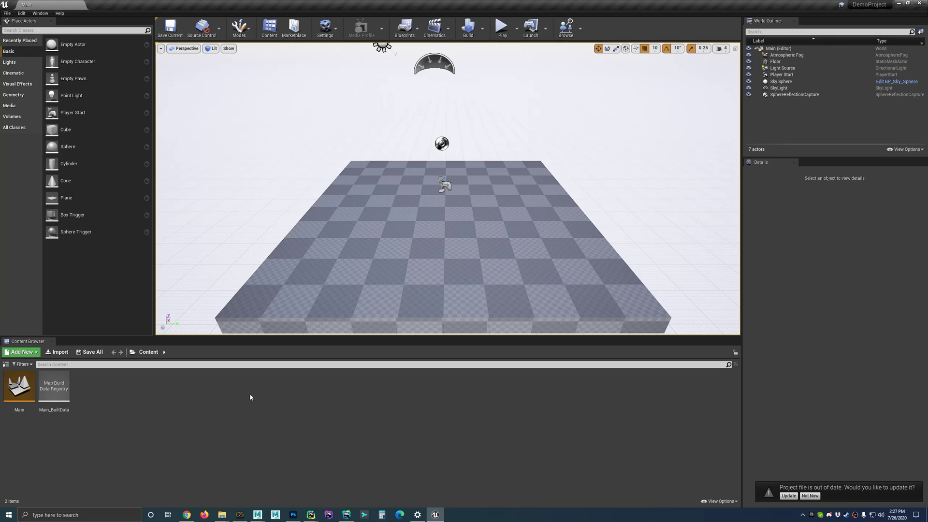
Step: Create a new folder named Assets under Content and open it
{"action": "left_click", "coordinate": [6, 364]}
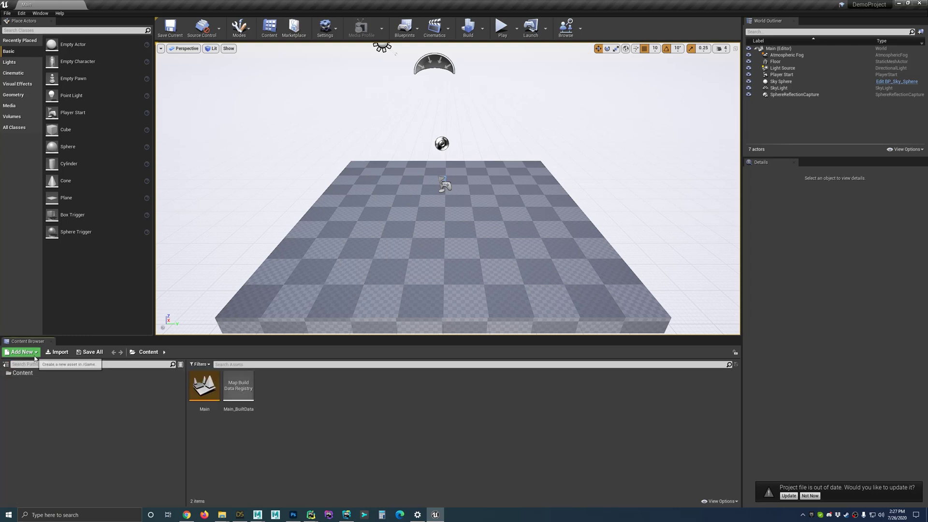
{"action": "left_click", "coordinate": [38, 375]}
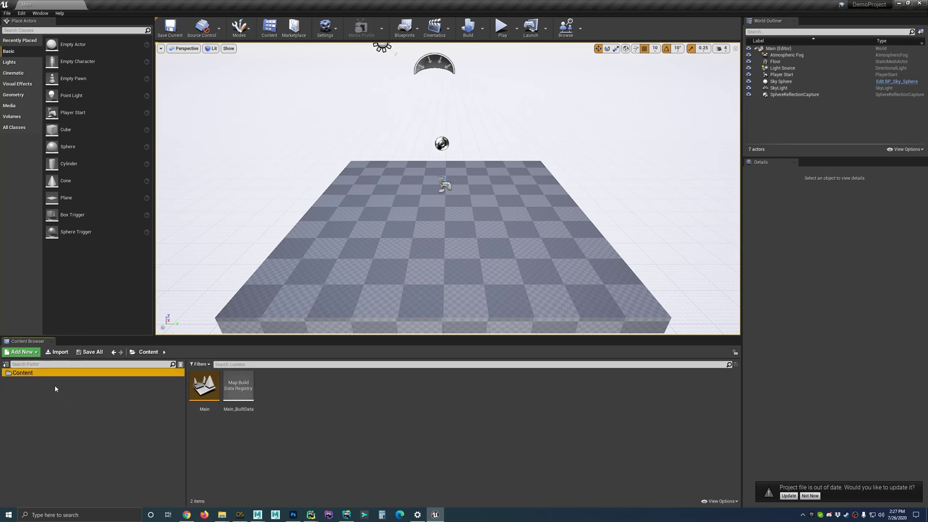
{"action": "right_click", "coordinate": [309, 395]}
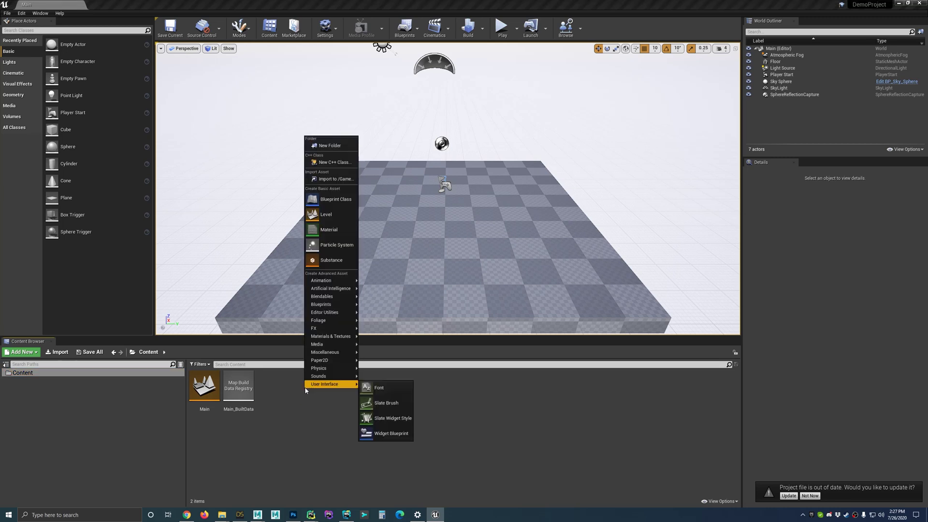
{"action": "left_click", "coordinate": [333, 145]}
{"action": "type", "text": "Assets"}
{"action": "key", "text": "Return"}
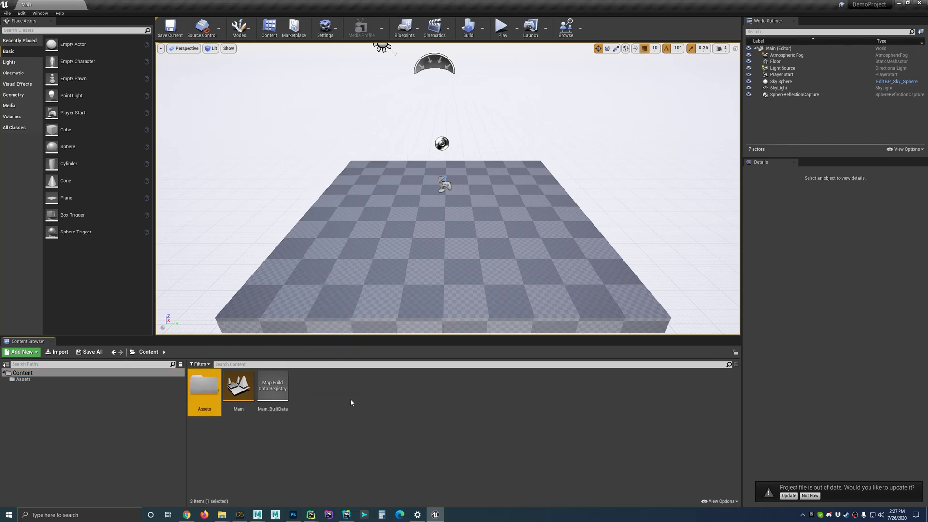
{"action": "double_click", "coordinate": [203, 380]}
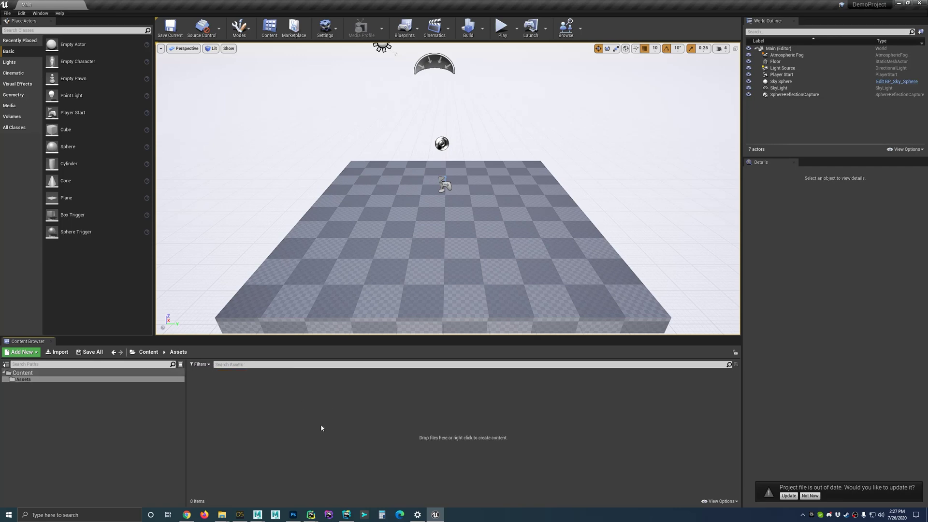
Step: Choose the Dragonsbane_FaceMojo_Renamed FBX from Creative Cloud Files to import
{"action": "left_click", "coordinate": [67, 352]}
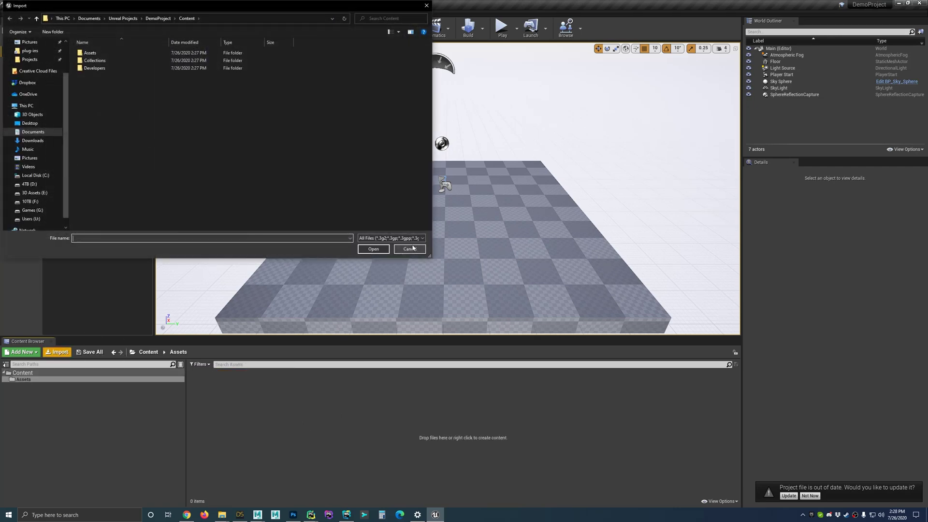
{"action": "left_click_drag", "start_coordinate": [248, 5], "coordinate": [384, 92]}
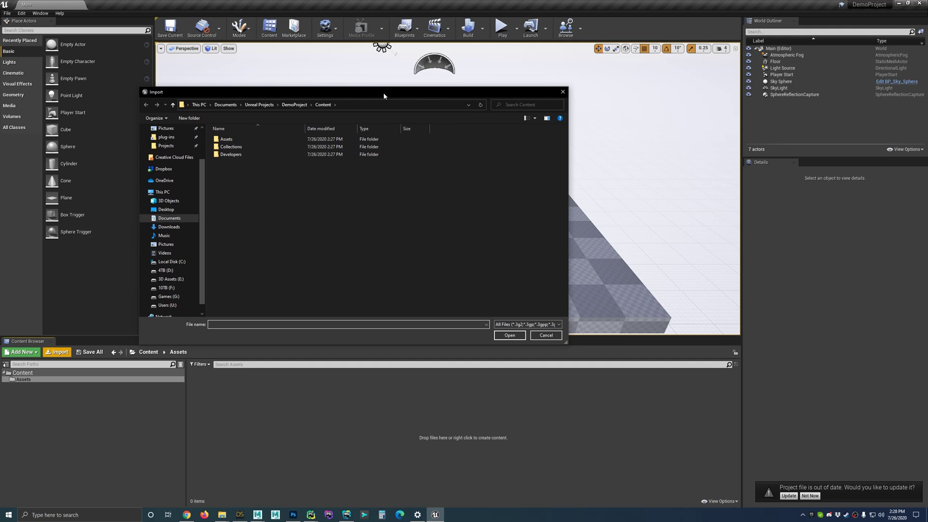
{"action": "left_click", "coordinate": [170, 158]}
{"action": "left_click", "coordinate": [252, 180]}
{"action": "left_click", "coordinate": [509, 336]}
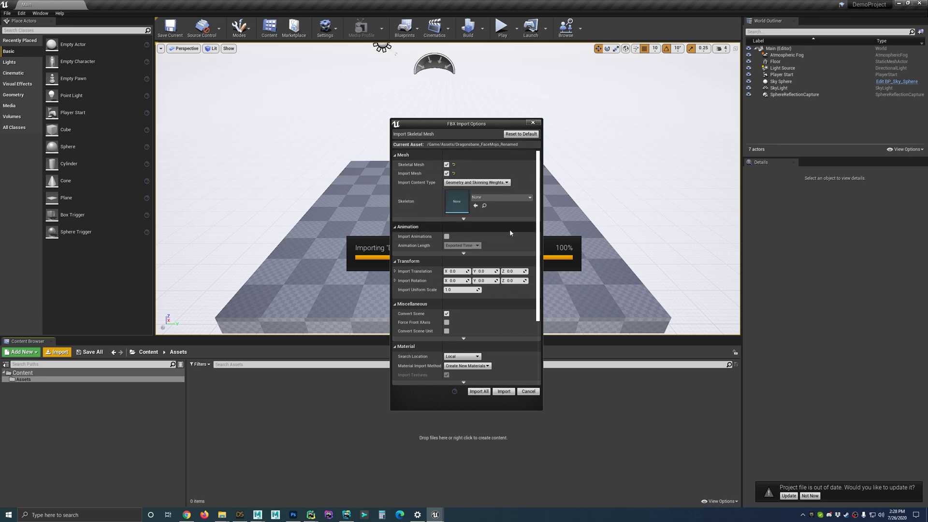
Step: Reset the FBX import options, enable Import Morph Targets, and import the skeletal mesh
{"action": "left_click", "coordinate": [526, 135]}
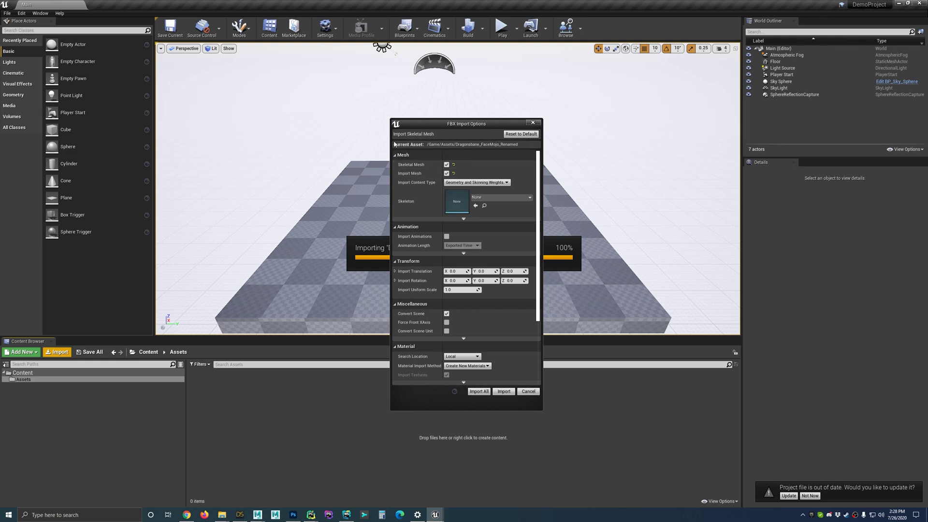
{"action": "left_click", "coordinate": [464, 219]}
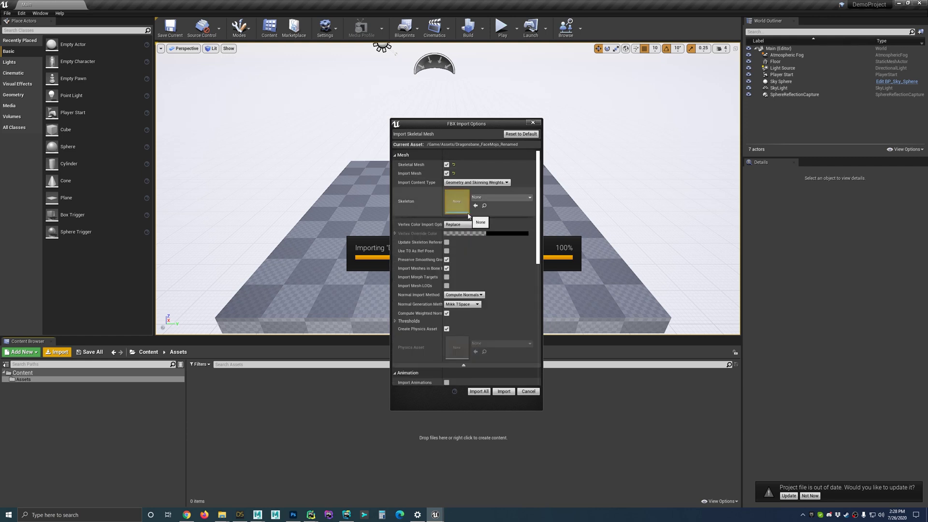
{"action": "left_click", "coordinate": [446, 278]}
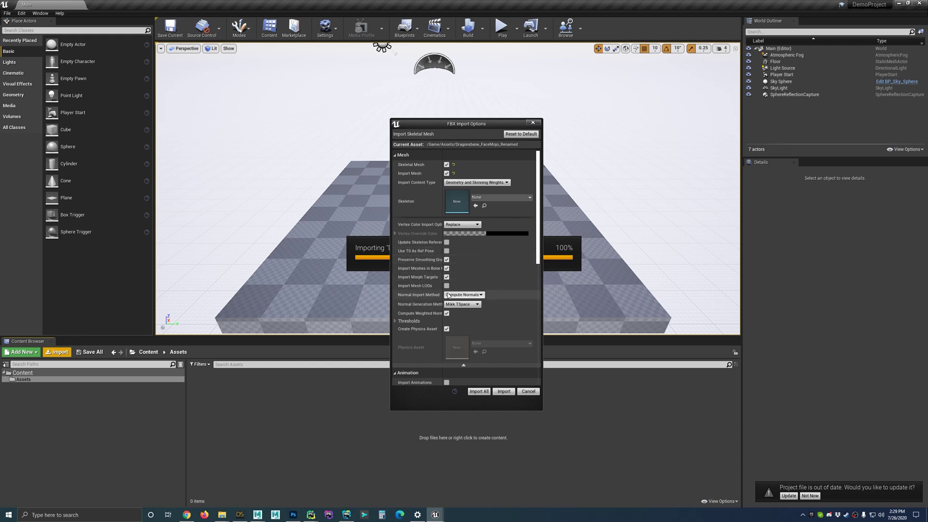
{"action": "left_click", "coordinate": [508, 391]}
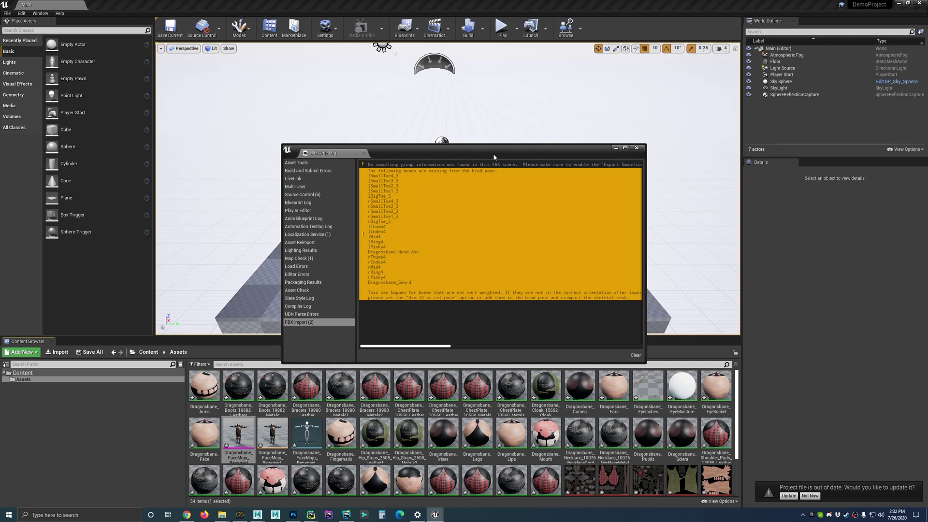
Step: Review and close the bind-pose warning log, then browse the imported Dragonsbane assets
{"action": "left_click", "coordinate": [486, 316]}
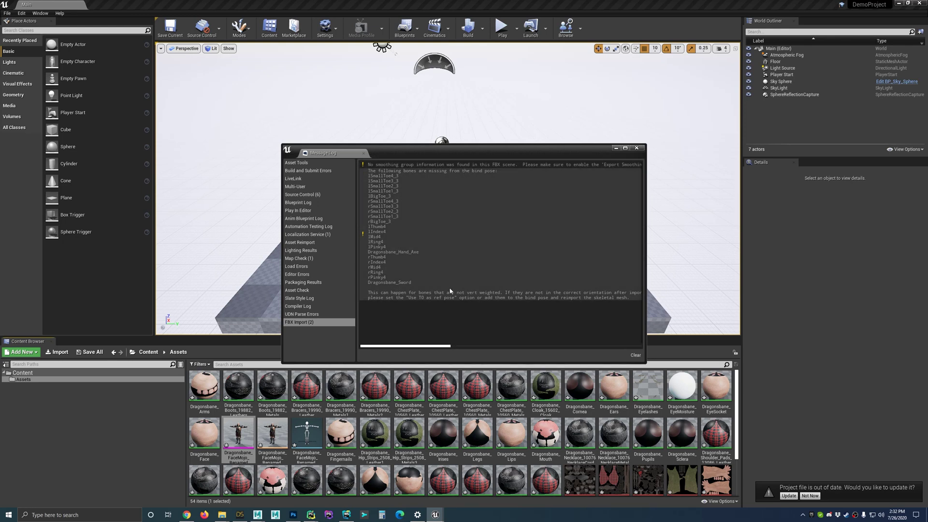
{"action": "left_click", "coordinate": [637, 147]}
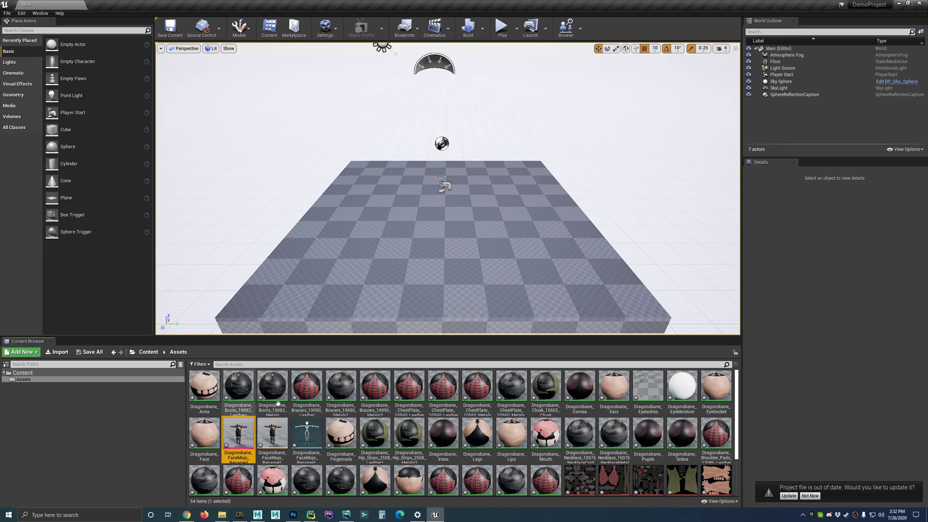
{"action": "mouse_move", "coordinate": [241, 439]}
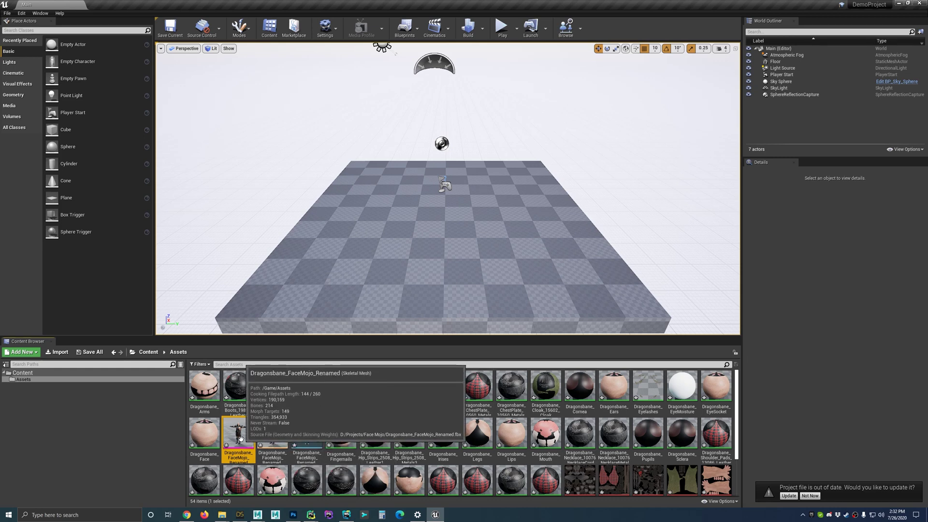
{"action": "scroll", "coordinate": [546, 418], "scroll_direction": "down", "scroll_amount": 2}
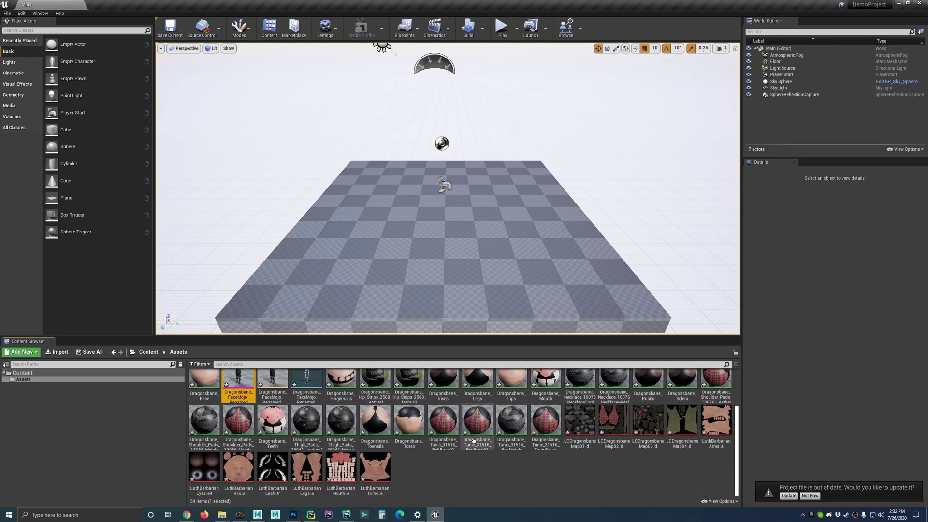
{"action": "scroll", "coordinate": [562, 441], "scroll_direction": "up", "scroll_amount": 1}
{"action": "scroll", "coordinate": [561, 438], "scroll_direction": "up", "scroll_amount": 1}
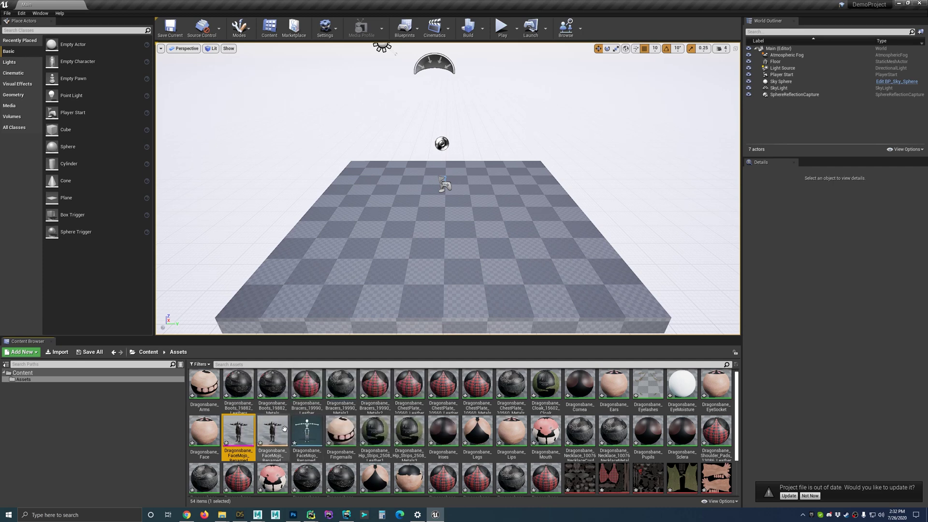
{"action": "mouse_move", "coordinate": [284, 428]}
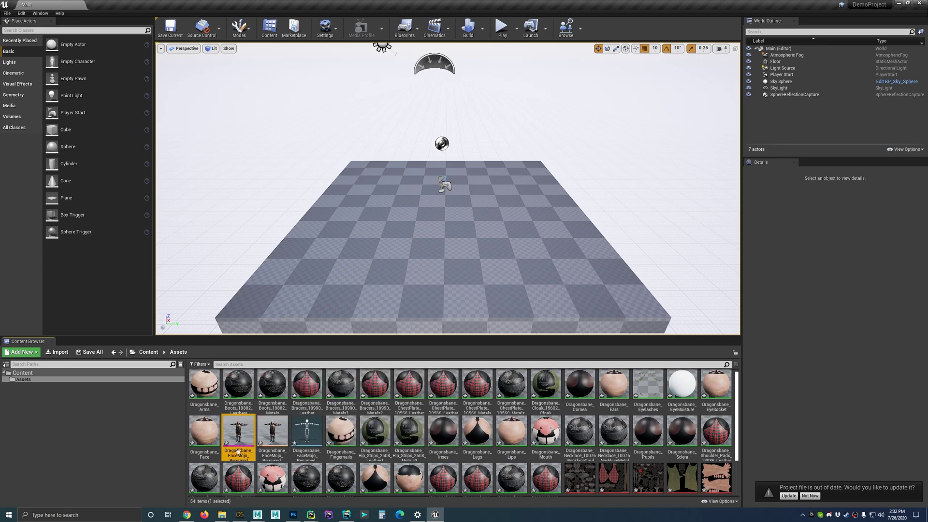
Step: Place the Dragonsbane mesh in the level, then create and open an Animations folder under Content
{"action": "left_click_drag", "start_coordinate": [239, 450], "coordinate": [353, 242]}
{"action": "left_click_drag", "start_coordinate": [490, 212], "coordinate": [435, 179]}
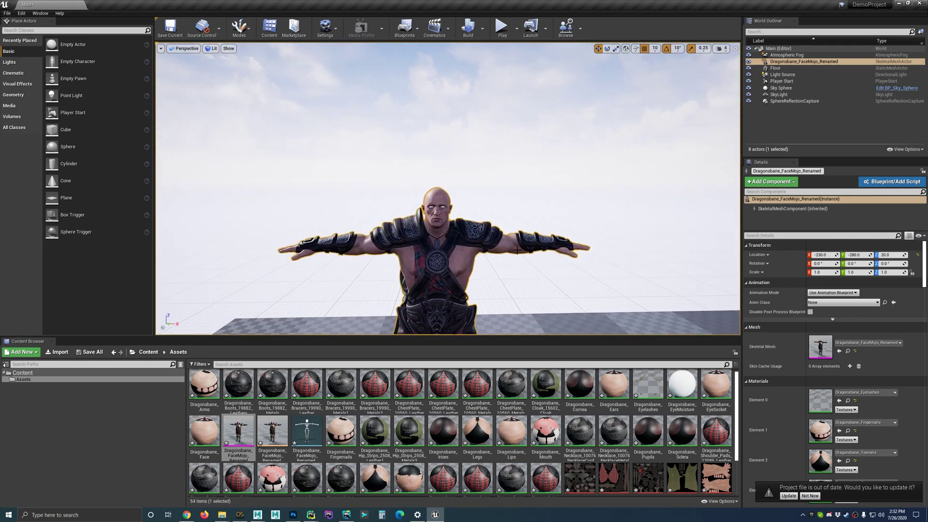
{"action": "left_click", "coordinate": [63, 372]}
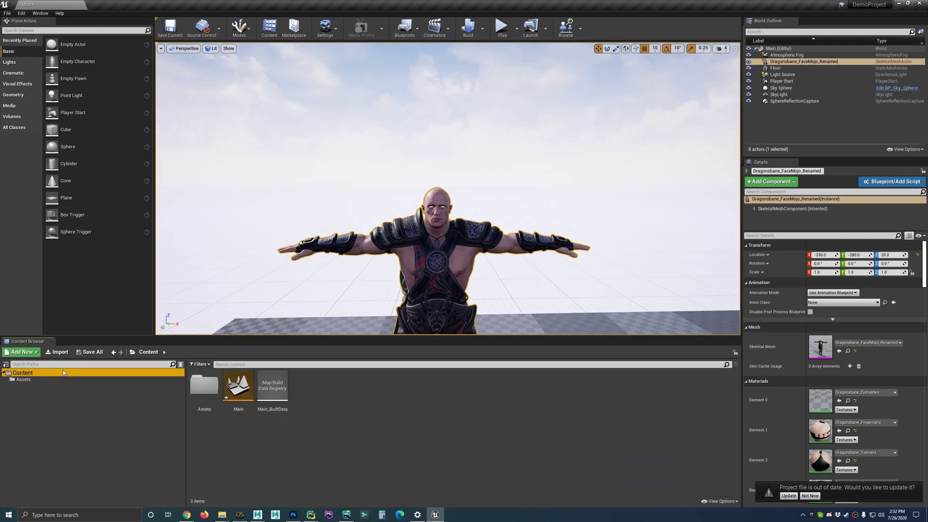
{"action": "right_click", "coordinate": [292, 423]}
{"action": "left_click", "coordinate": [328, 185]}
{"action": "type", "text": "Animations"}
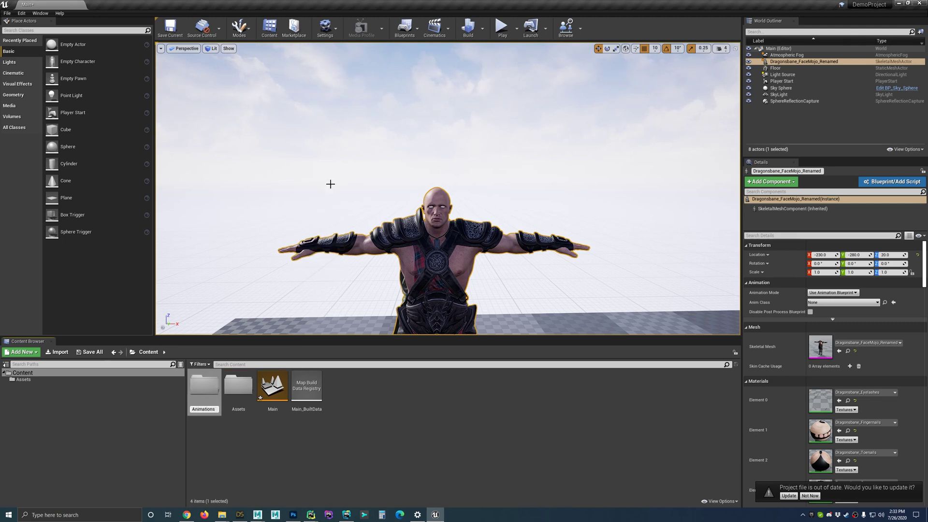
{"action": "left_click", "coordinate": [193, 385]}
{"action": "double_click", "coordinate": [193, 385]}
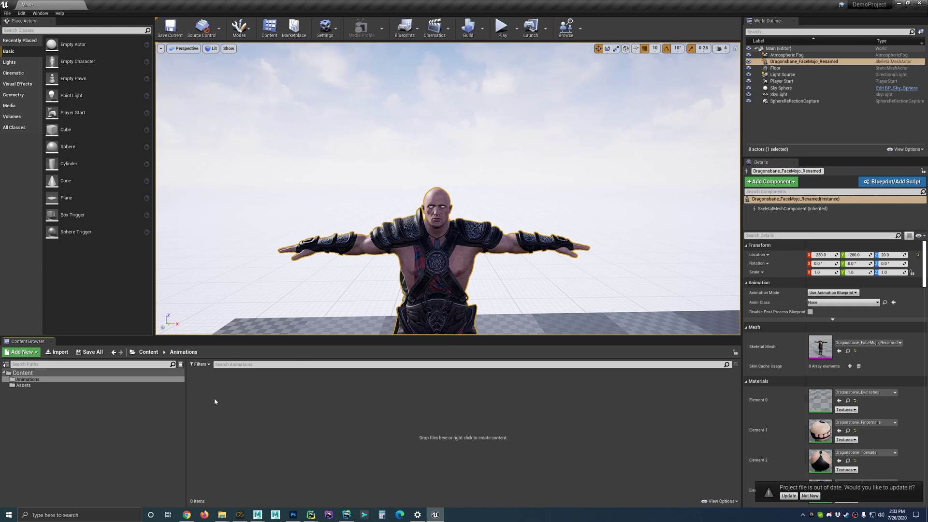
Step: Create an AnimInstance Animation Blueprint for the Dragonsbane_FaceMojo_Renamed_Skeleton
{"action": "right_click", "coordinate": [312, 387]}
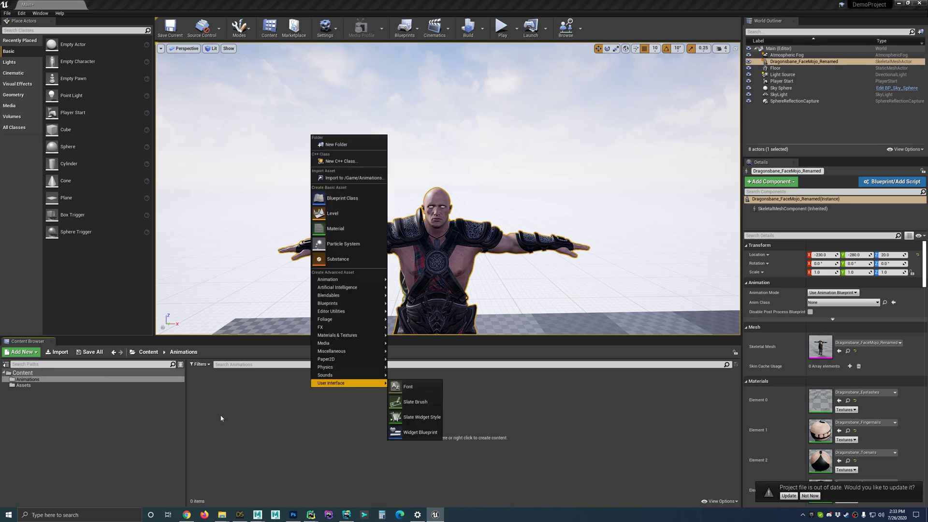
{"action": "right_click", "coordinate": [257, 423]}
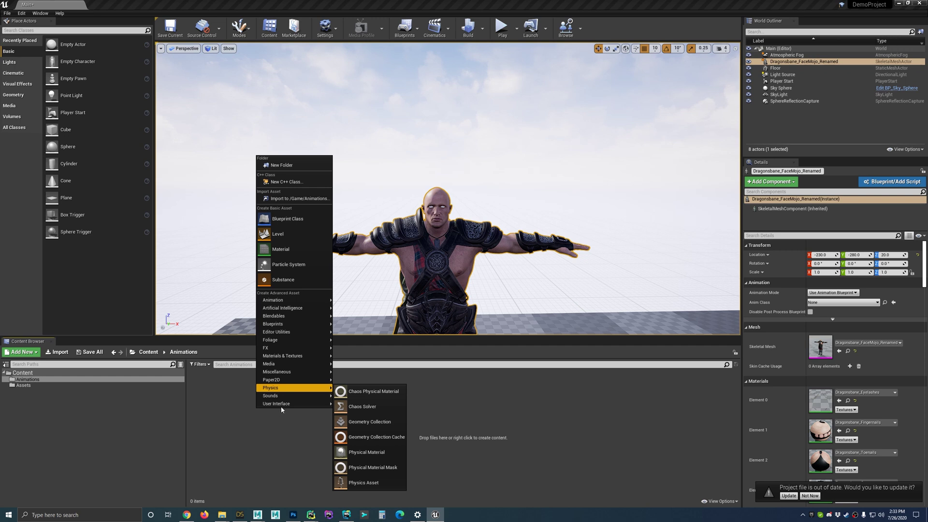
{"action": "mouse_move", "coordinate": [284, 405]}
{"action": "mouse_move", "coordinate": [298, 301]}
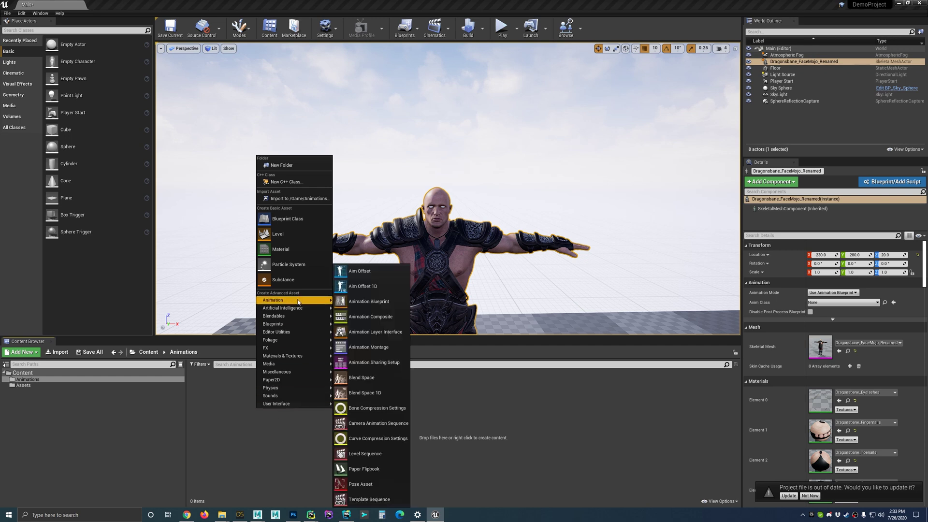
{"action": "left_click", "coordinate": [381, 301]}
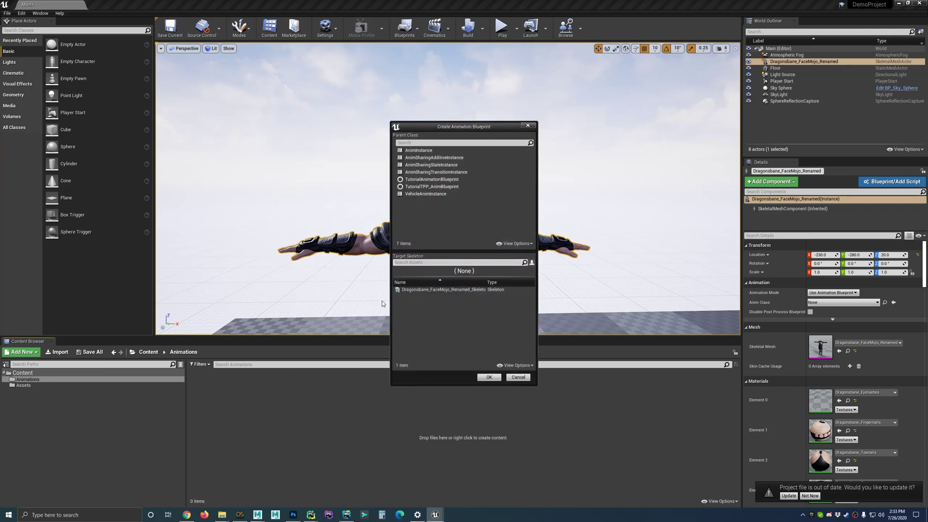
{"action": "left_click", "coordinate": [434, 152]}
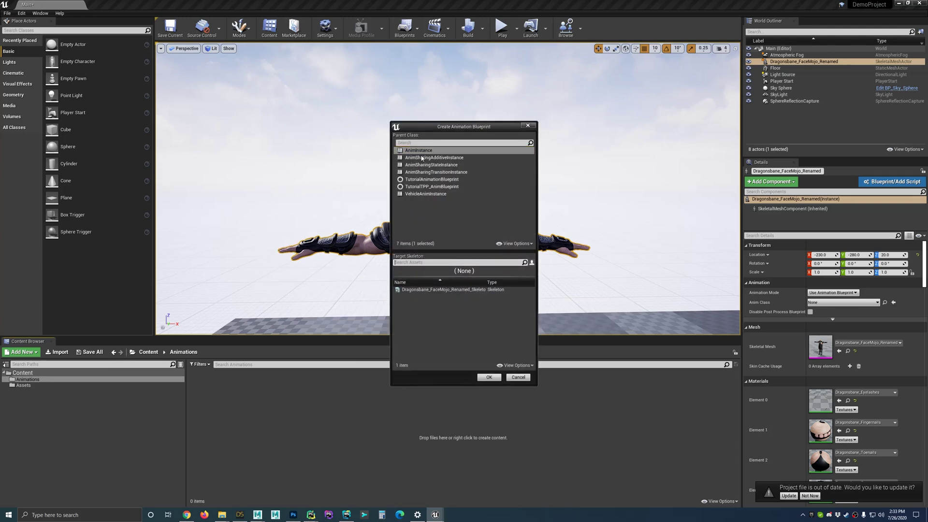
{"action": "left_click", "coordinate": [462, 290]}
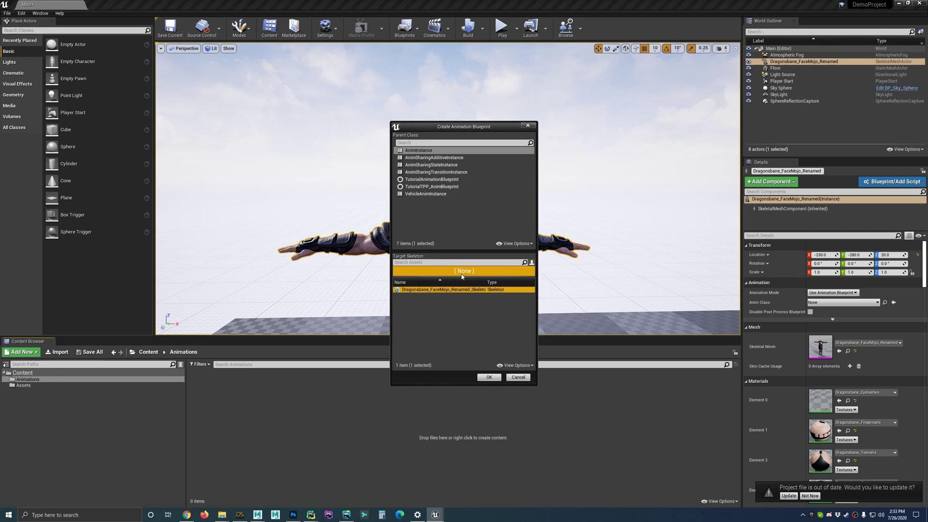
{"action": "left_click", "coordinate": [489, 377]}
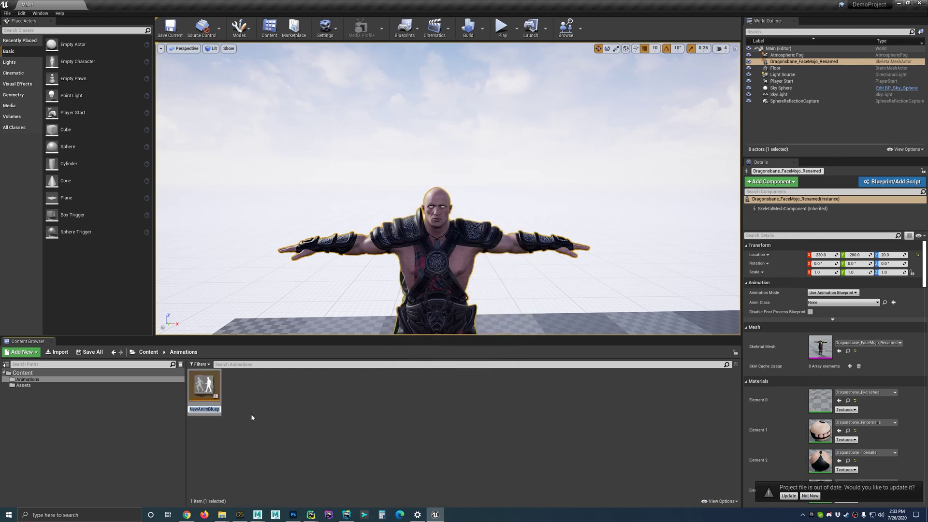
Step: Name the blueprint FaceMojo_LiveLink and open it for editing
{"action": "type", "text": "FaceMojo"}
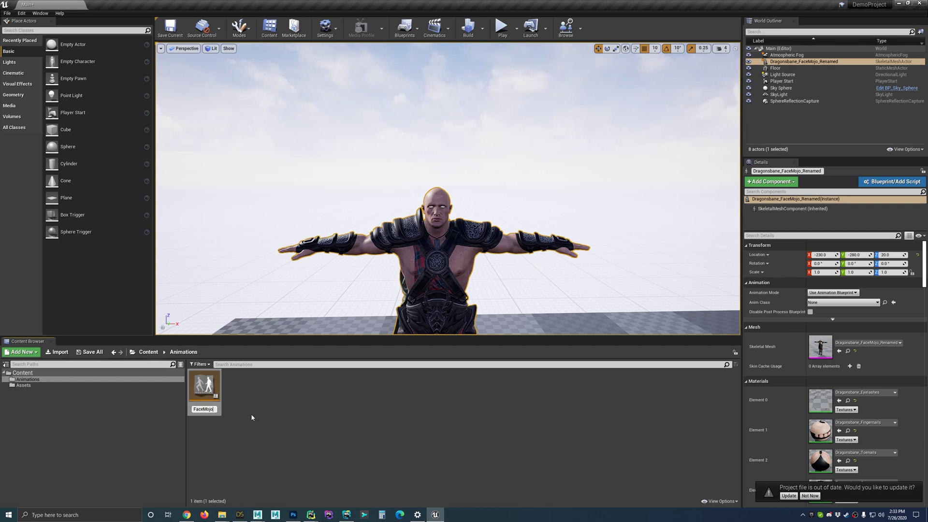
{"action": "type", "text": "_LiveLink"}
{"action": "key", "text": "Return"}
{"action": "left_click", "coordinate": [274, 418]}
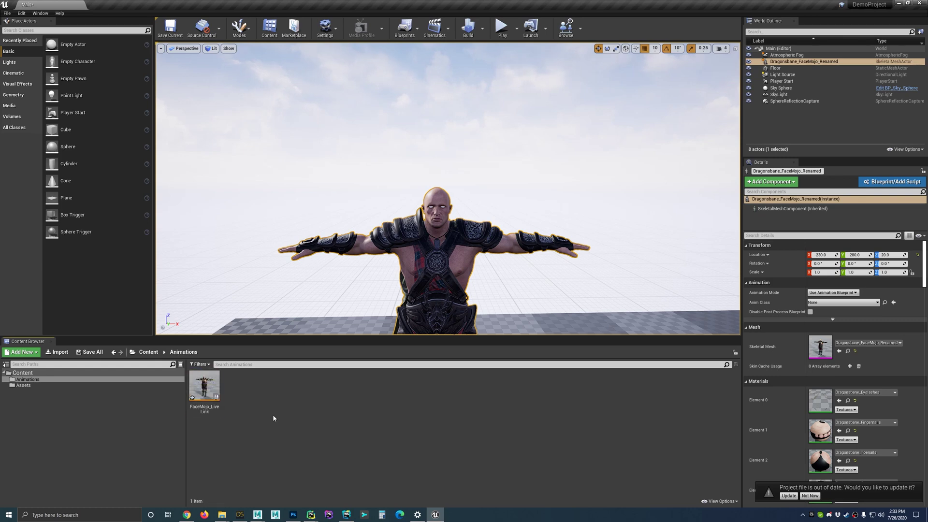
{"action": "double_click", "coordinate": [206, 387]}
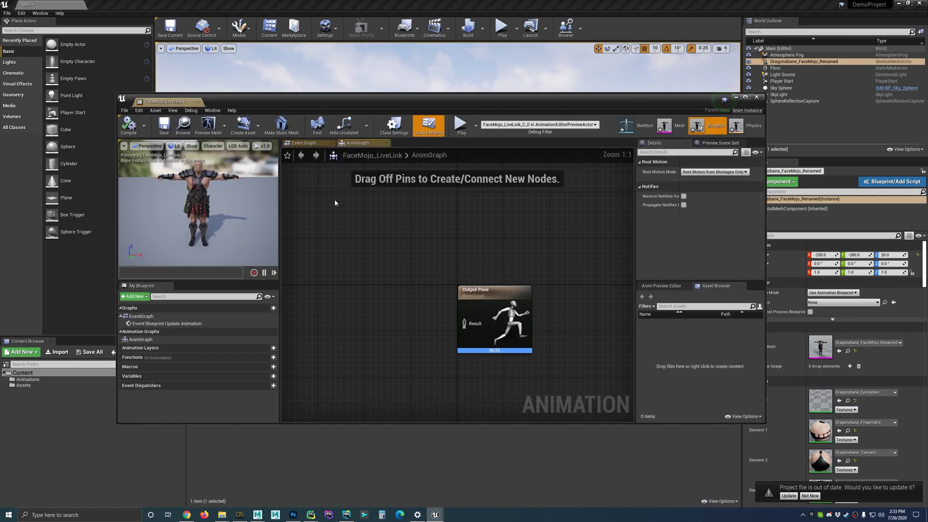
Step: Move Output Pose aside and add a Live Link Pose node found by searching 'live'
{"action": "left_click_drag", "start_coordinate": [408, 104], "coordinate": [448, 101]}
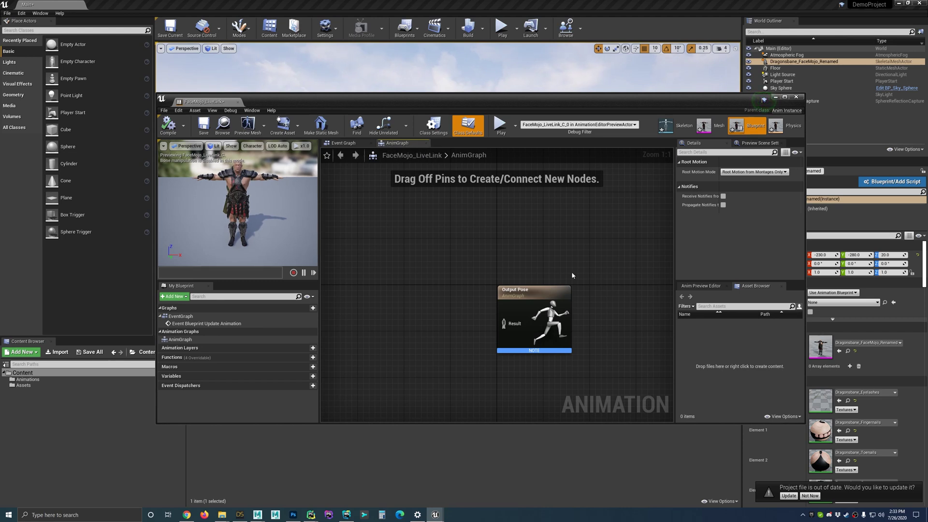
{"action": "left_click_drag", "start_coordinate": [543, 289], "coordinate": [565, 272]}
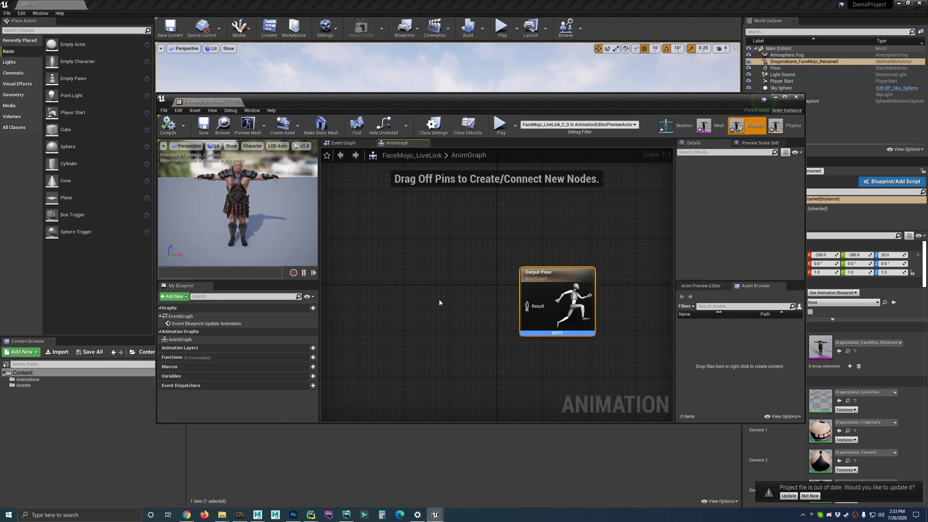
{"action": "right_click", "coordinate": [413, 269]}
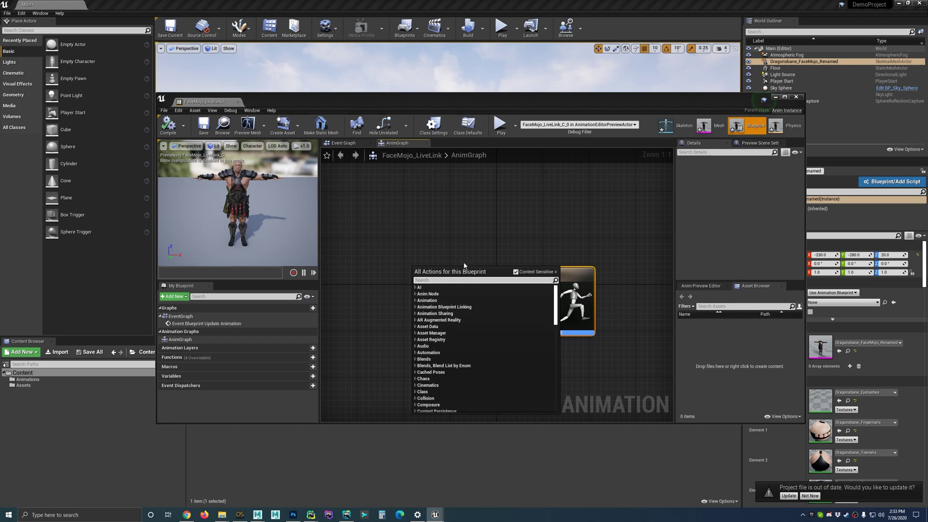
{"action": "right_click", "coordinate": [396, 256]}
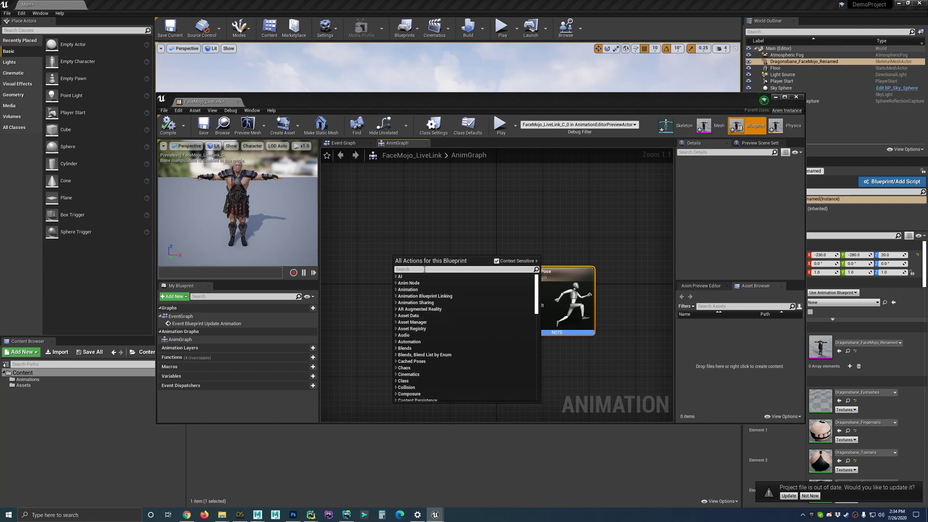
{"action": "type", "text": "live"}
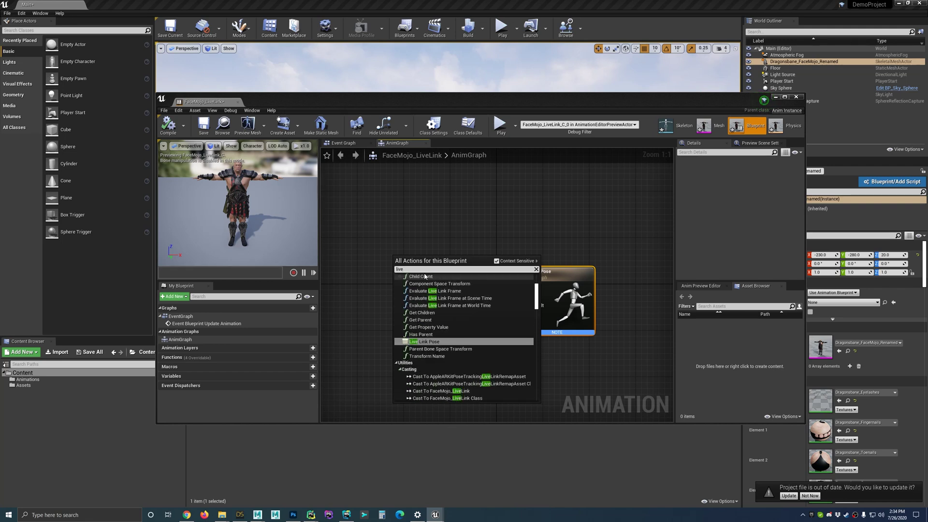
{"action": "left_click", "coordinate": [447, 342]}
{"action": "mouse_move", "coordinate": [440, 264]}
{"action": "left_mouse_down"}
{"action": "mouse_move", "coordinate": [439, 288]}
{"action": "mouse_move", "coordinate": [439, 278]}
{"action": "left_mouse_up"}
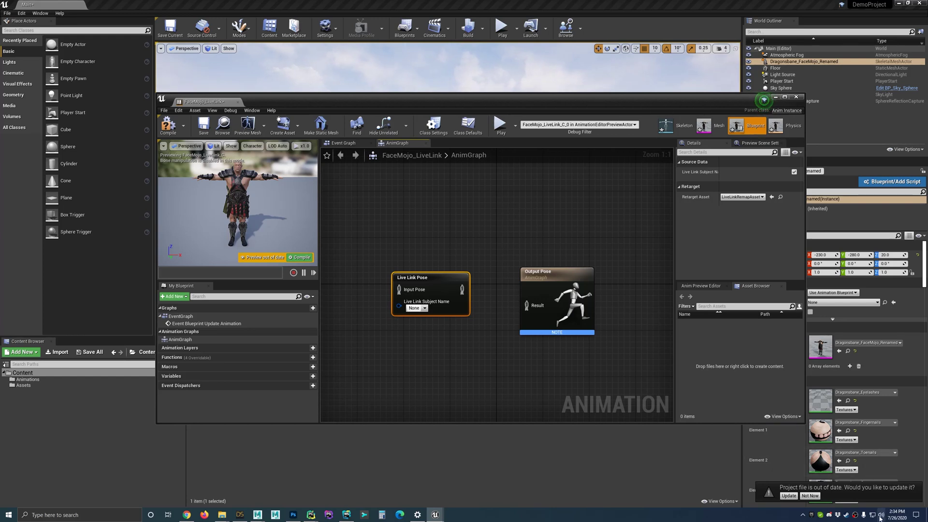
Step: Look up the Ethernet connection's IPv4 address, 192.168.0.104, in Windows Network settings
{"action": "right_click", "coordinate": [860, 517]}
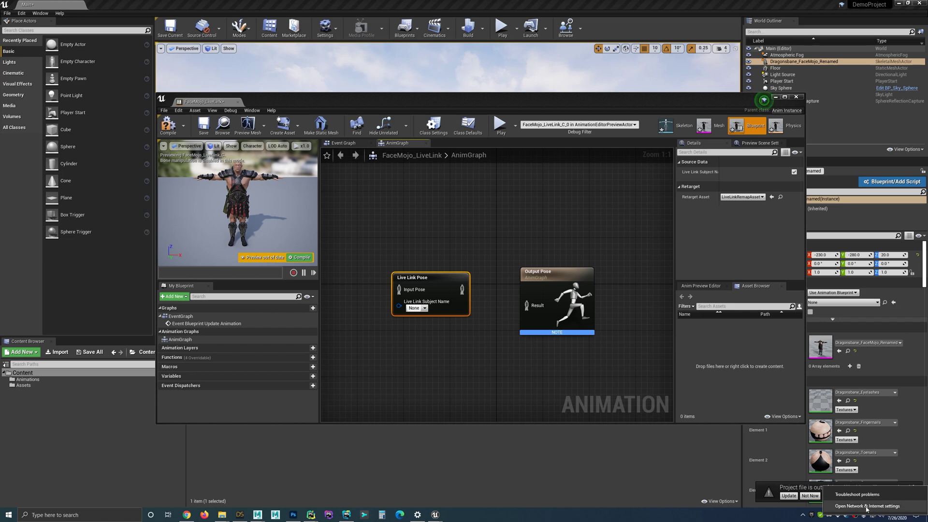
{"action": "left_click", "coordinate": [867, 506]}
{"action": "left_click", "coordinate": [298, 222]}
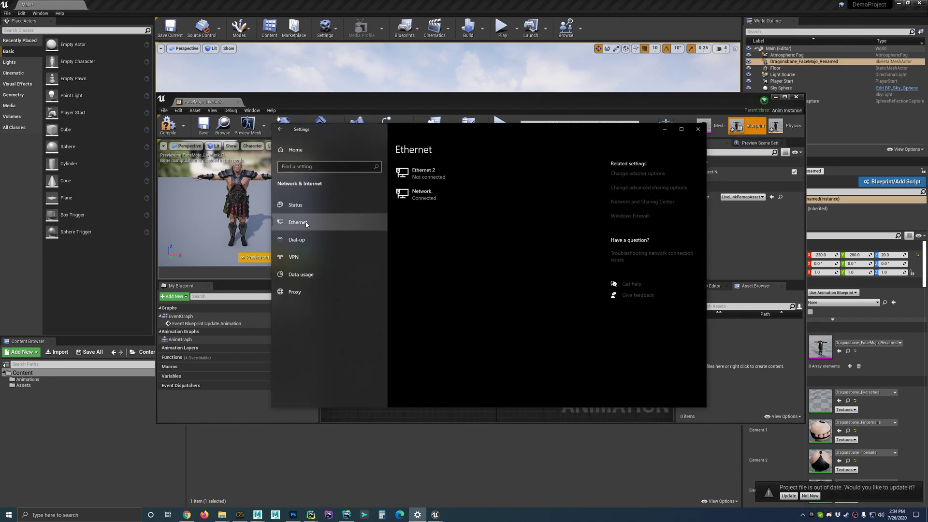
{"action": "left_click", "coordinate": [428, 196]}
{"action": "scroll", "coordinate": [434, 293], "scroll_direction": "down", "scroll_amount": 2}
{"action": "scroll", "coordinate": [434, 292], "scroll_direction": "down", "scroll_amount": 3}
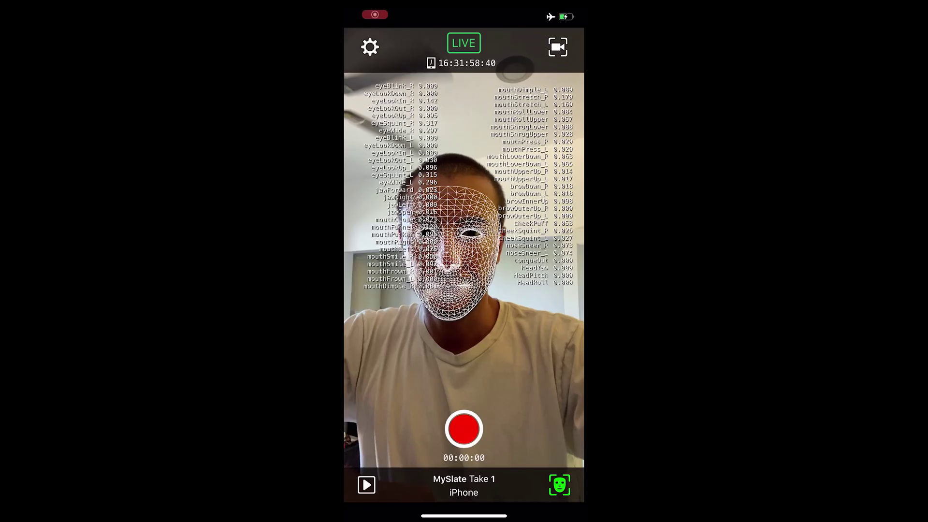
{"action": "left_click", "coordinate": [370, 46]}
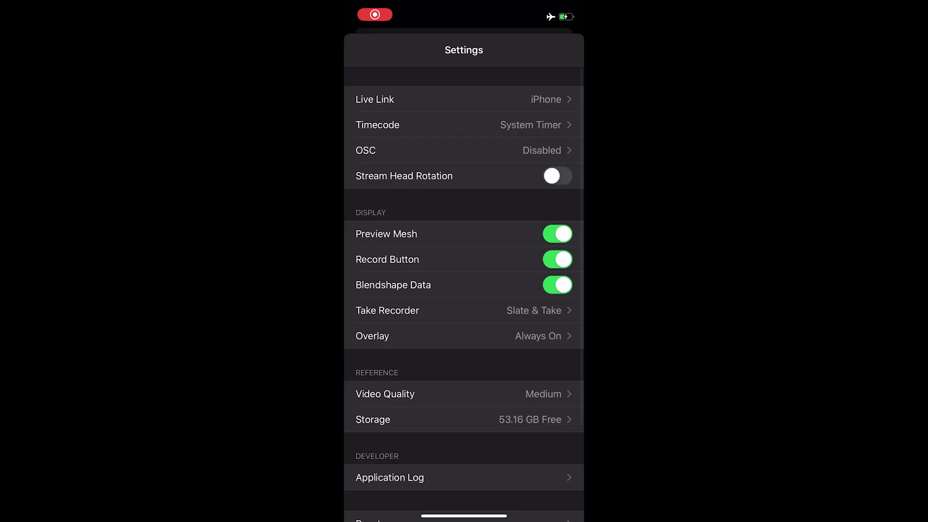
Step: In Live Link Face's Live Link settings, add target 192.168.0.104 on port 11111
{"action": "left_click", "coordinate": [464, 99]}
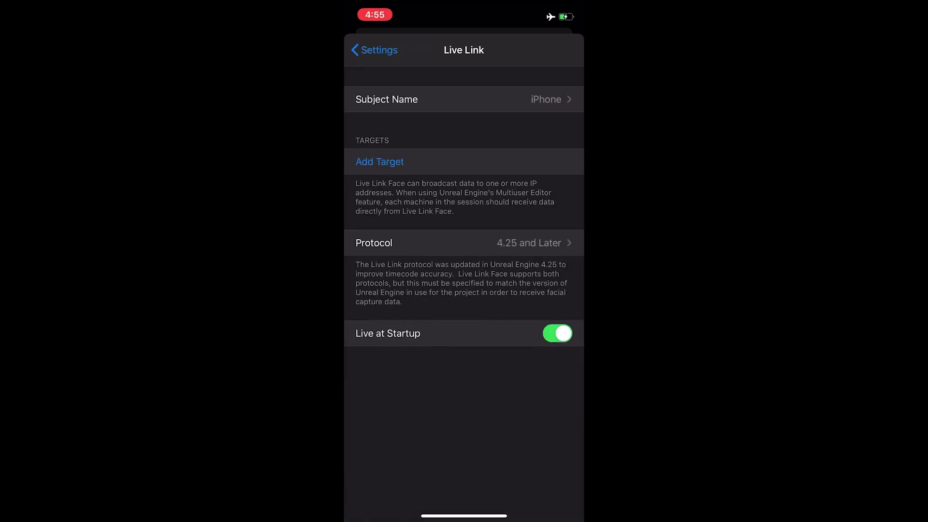
{"action": "left_click", "coordinate": [465, 99]}
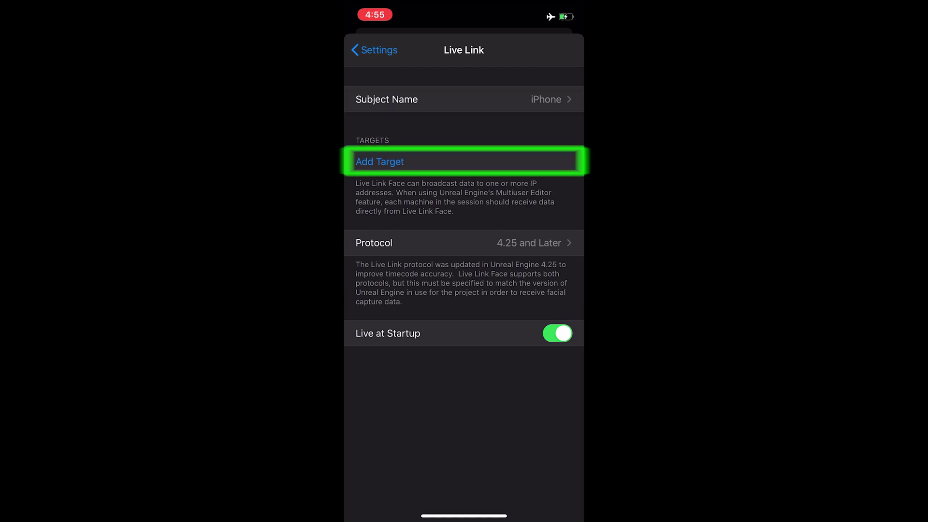
{"action": "left_click", "coordinate": [464, 162]}
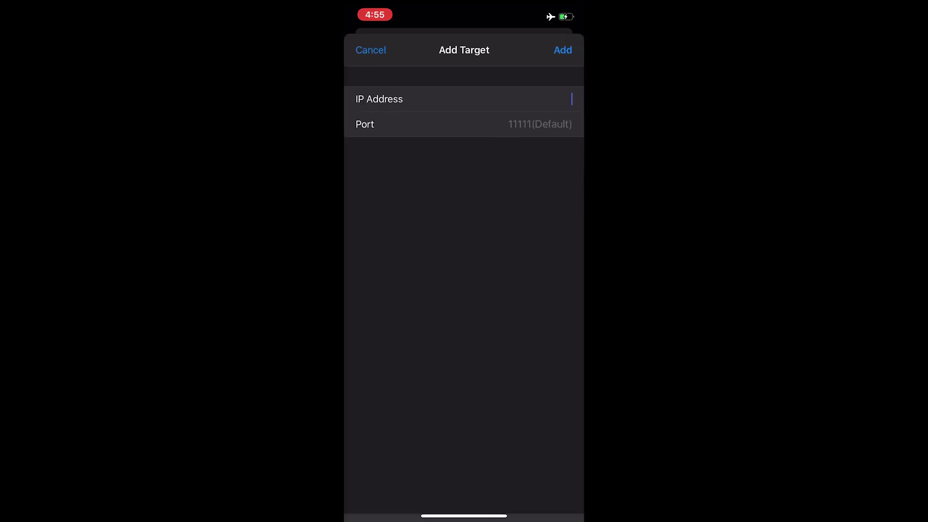
{"action": "type", "text": "192."}
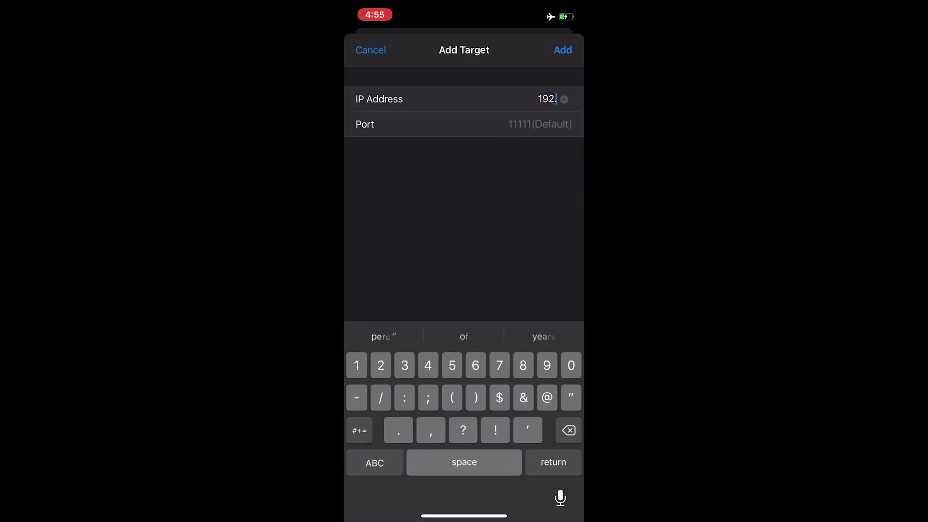
{"action": "type", "text": "168.0.104"}
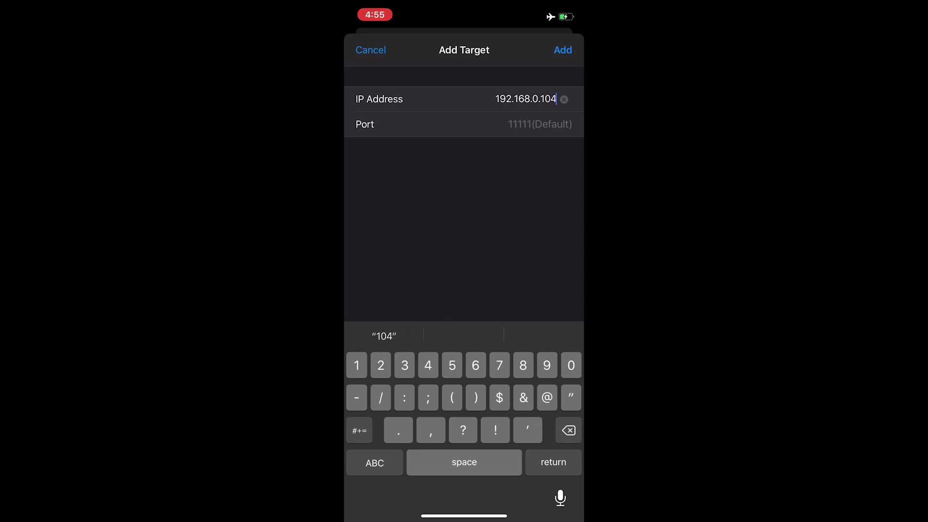
{"action": "left_click", "coordinate": [562, 50]}
{"action": "left_click", "coordinate": [375, 50]}
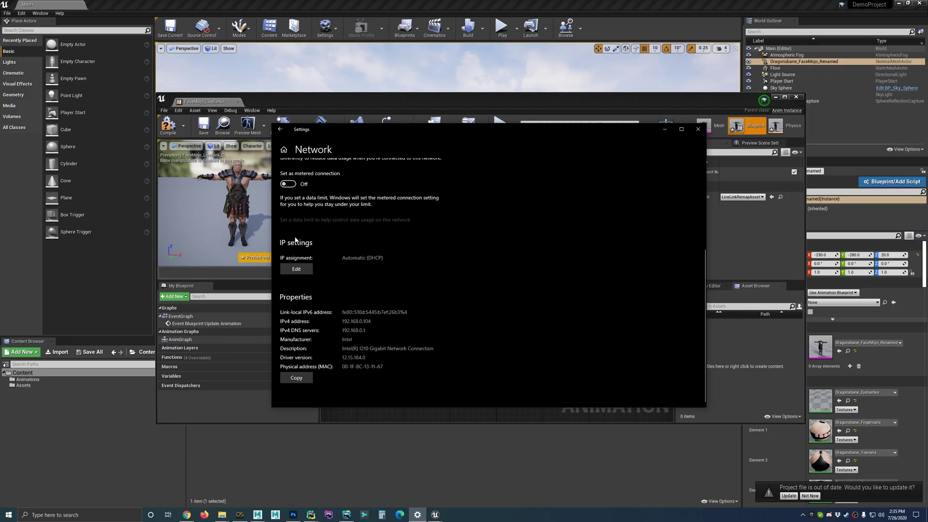
Step: Set the Live Link Pose subject to iPhone and connect its pose to the Output Pose result
{"action": "left_click", "coordinate": [697, 130]}
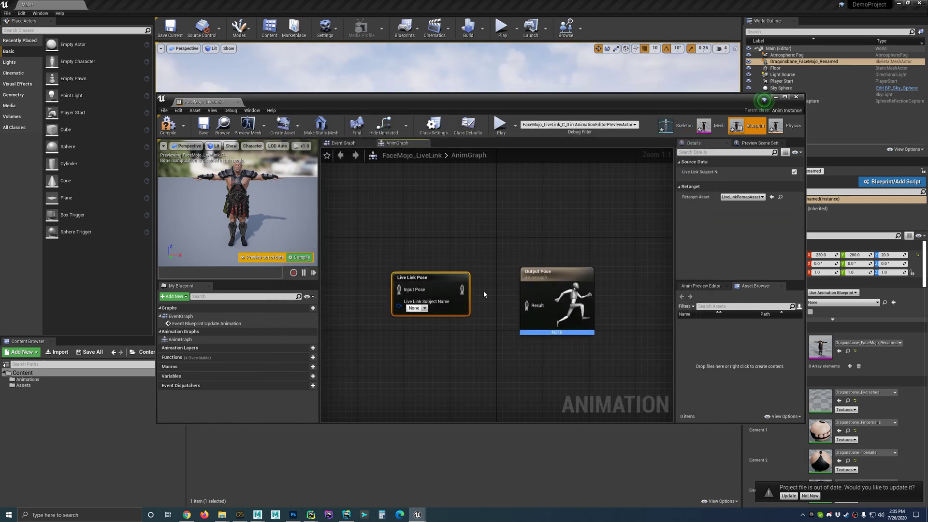
{"action": "left_click", "coordinate": [415, 308]}
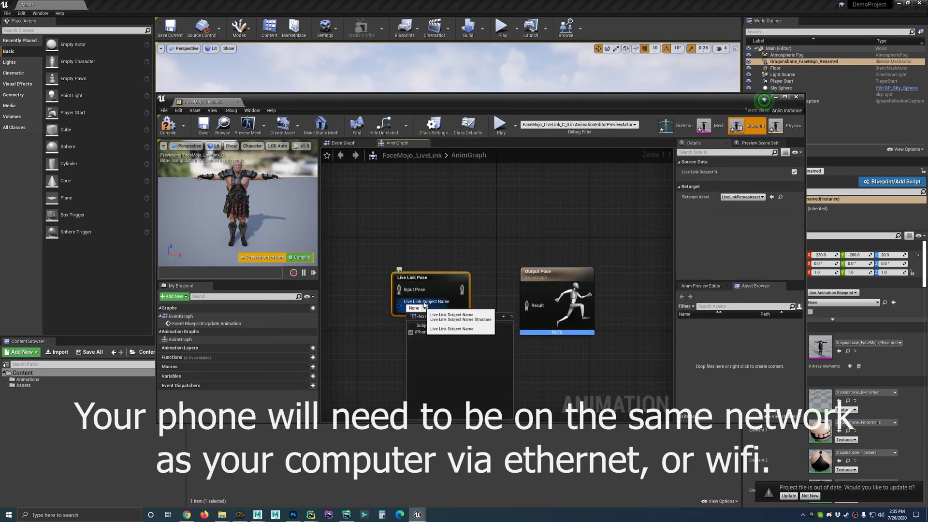
{"action": "left_click", "coordinate": [423, 333]}
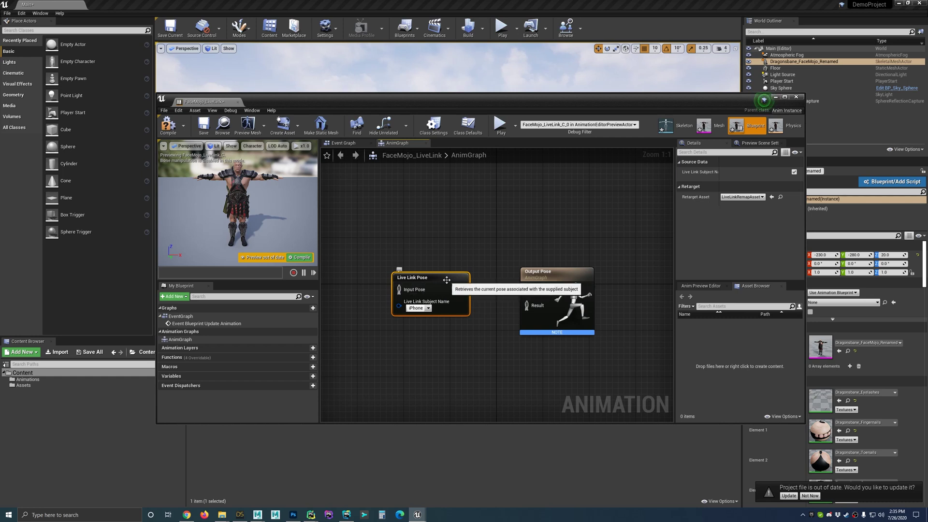
{"action": "left_click_drag", "start_coordinate": [458, 285], "coordinate": [452, 267]}
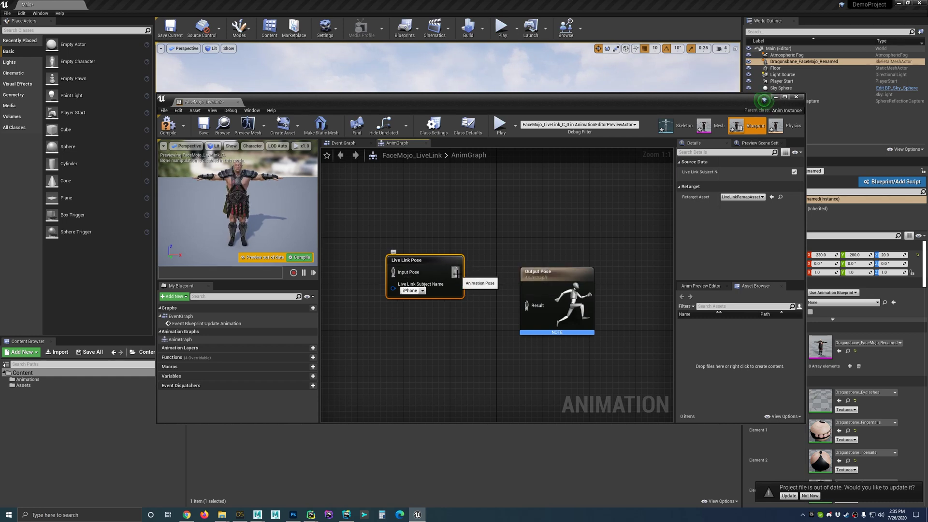
{"action": "left_click_drag", "start_coordinate": [455, 273], "coordinate": [528, 306]}
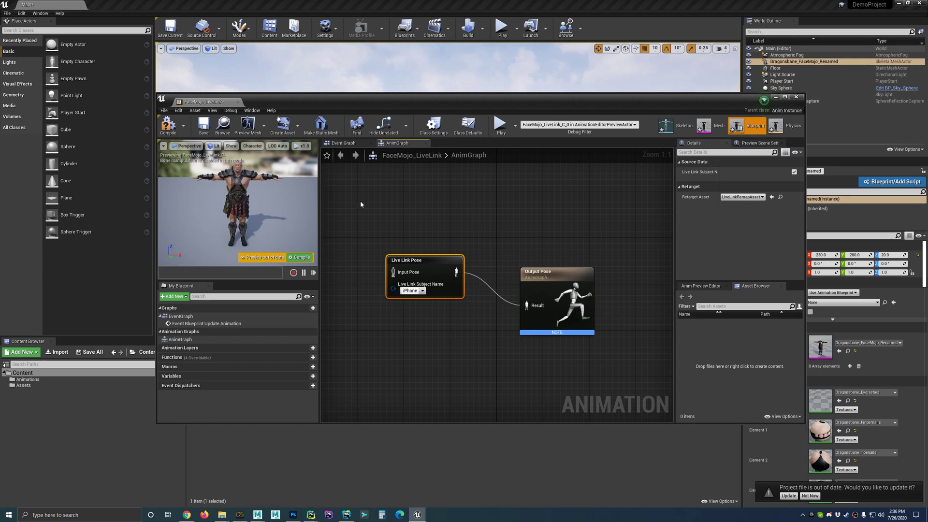
Step: Assign FaceMojo_LiveLink_C as the Dragonsbane character's Anim Class
{"action": "left_click", "coordinate": [776, 97]}
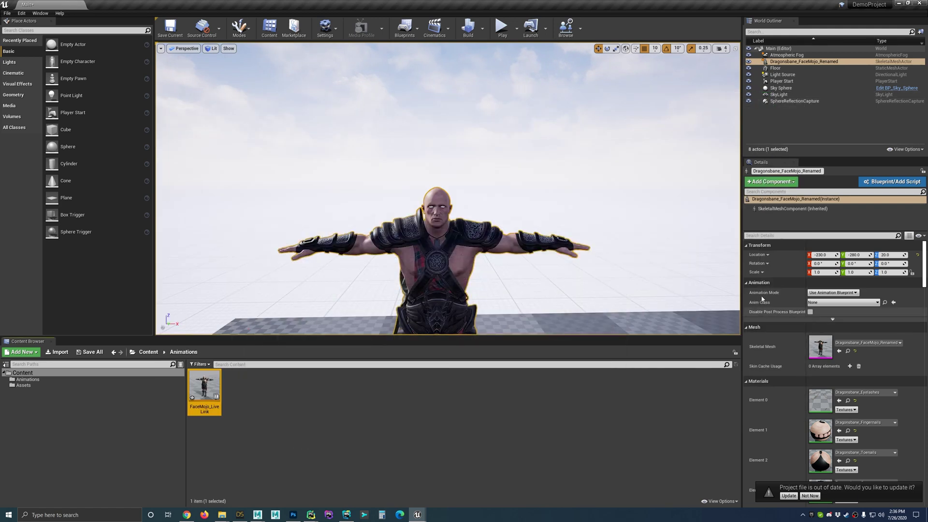
{"action": "left_click", "coordinate": [410, 215]}
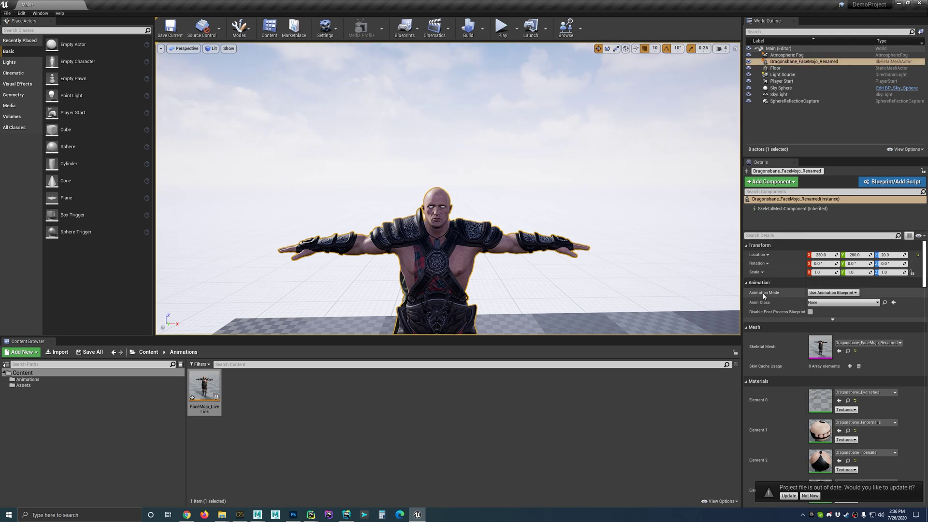
{"action": "left_click", "coordinate": [841, 304]}
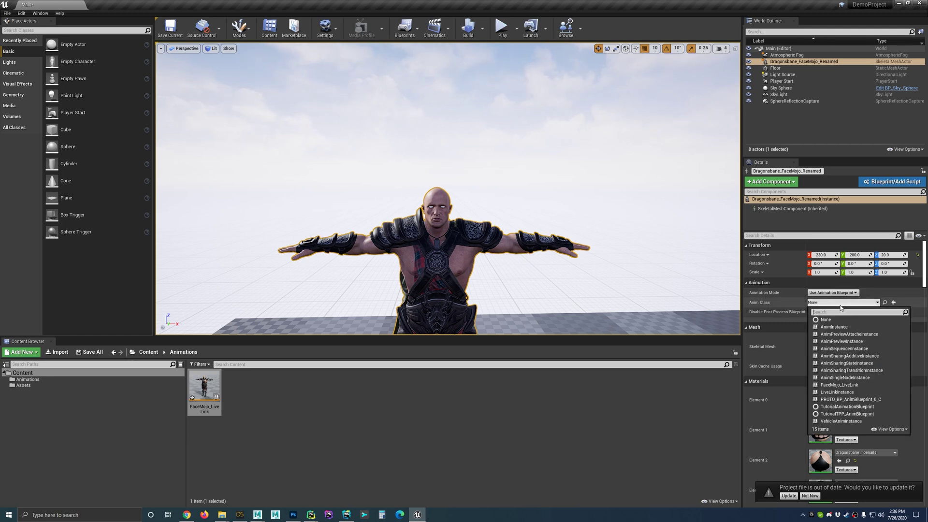
{"action": "left_click", "coordinate": [850, 385]}
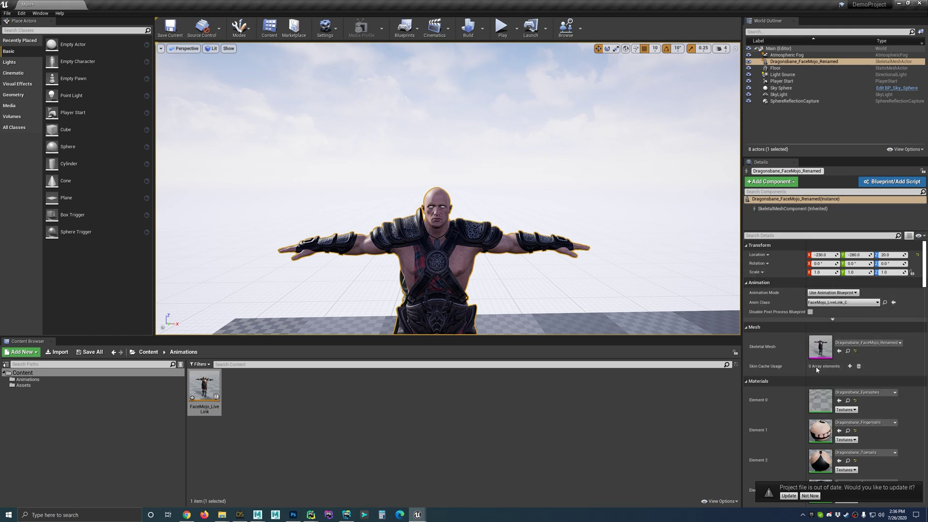
Step: Collapse the Details sections from Mesh through Replication
{"action": "left_click", "coordinate": [772, 328]}
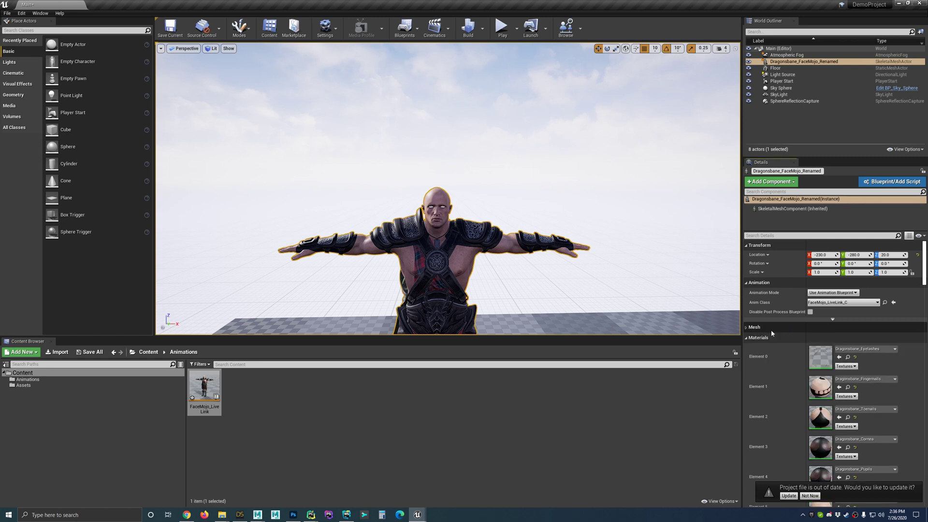
{"action": "left_click", "coordinate": [774, 338]}
{"action": "left_click", "coordinate": [773, 348]}
{"action": "left_click", "coordinate": [773, 359]}
{"action": "left_click", "coordinate": [772, 369]}
{"action": "left_click", "coordinate": [773, 379]}
{"action": "left_click", "coordinate": [772, 391]}
{"action": "left_click", "coordinate": [773, 401]}
{"action": "left_click", "coordinate": [774, 412]}
{"action": "left_click", "coordinate": [775, 421]}
{"action": "left_click", "coordinate": [775, 432]}
{"action": "left_click", "coordinate": [775, 443]}
{"action": "left_click", "coordinate": [774, 453]}
{"action": "left_click", "coordinate": [773, 464]}
{"action": "scroll", "coordinate": [773, 465], "scroll_direction": "down", "scroll_amount": 1}
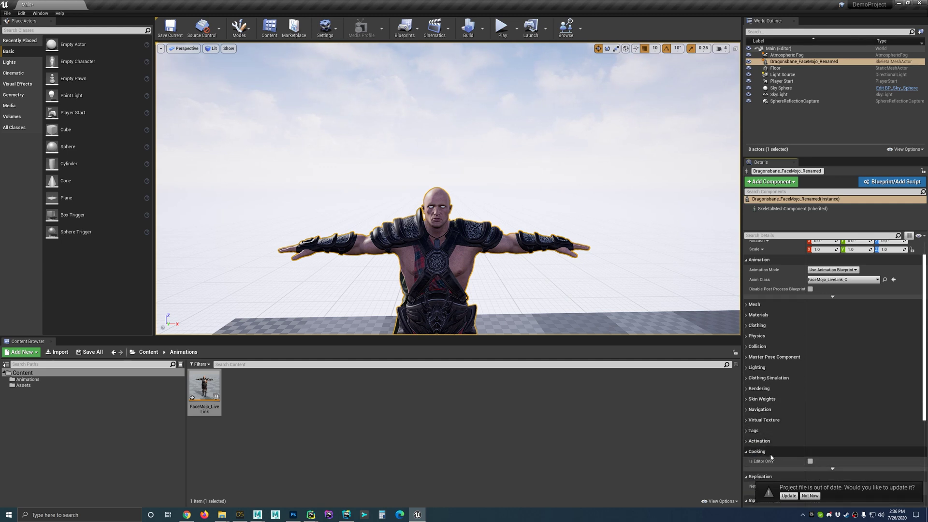
{"action": "left_click", "coordinate": [772, 452]}
{"action": "left_click", "coordinate": [787, 463]}
{"action": "scroll", "coordinate": [789, 456], "scroll_direction": "down", "scroll_amount": 5}
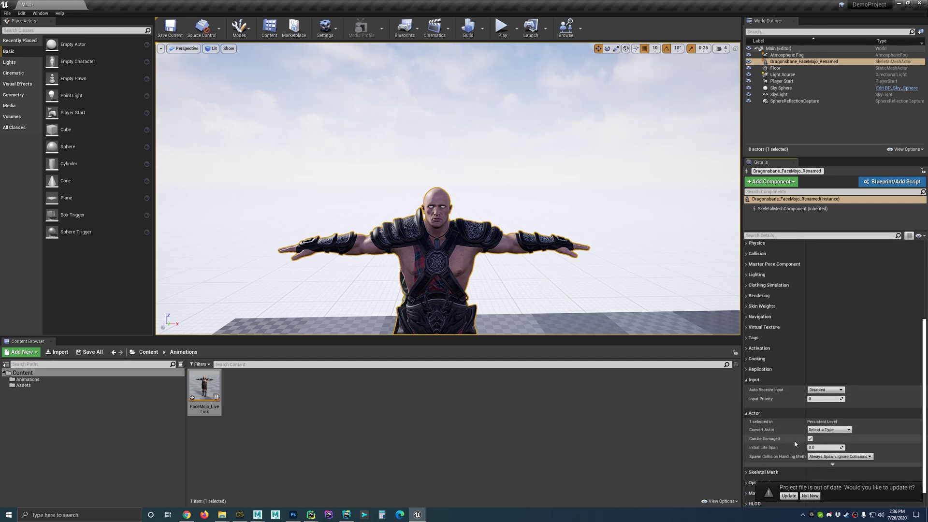
{"action": "scroll", "coordinate": [791, 445], "scroll_direction": "down", "scroll_amount": 5}
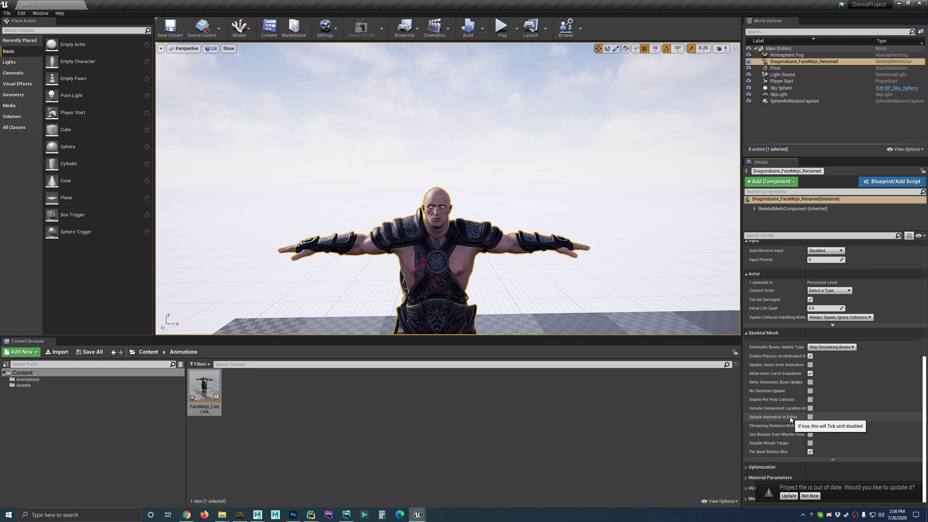
Step: Enable Update Animation in Editor and reopen the FaceMojo_LiveLink animation blueprint
{"action": "left_click", "coordinate": [810, 416]}
{"action": "left_click", "coordinate": [329, 390]}
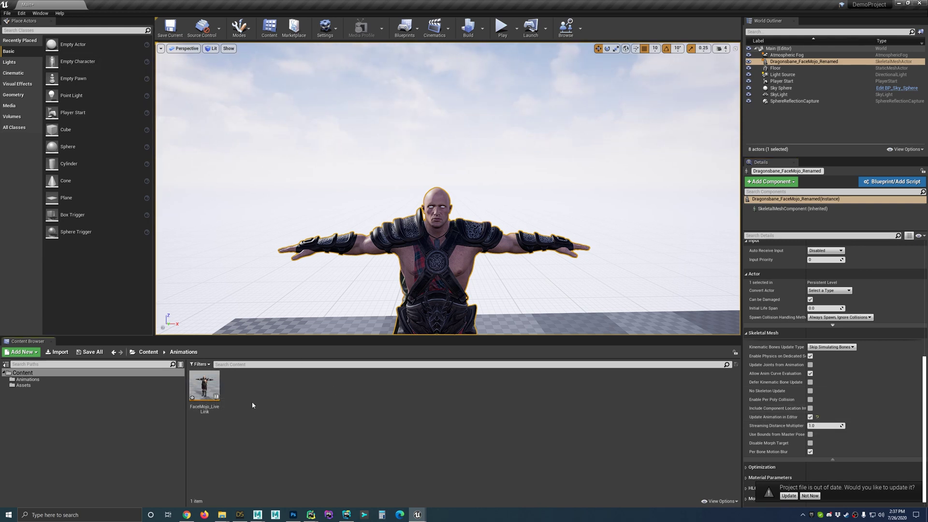
{"action": "double_click", "coordinate": [204, 385]}
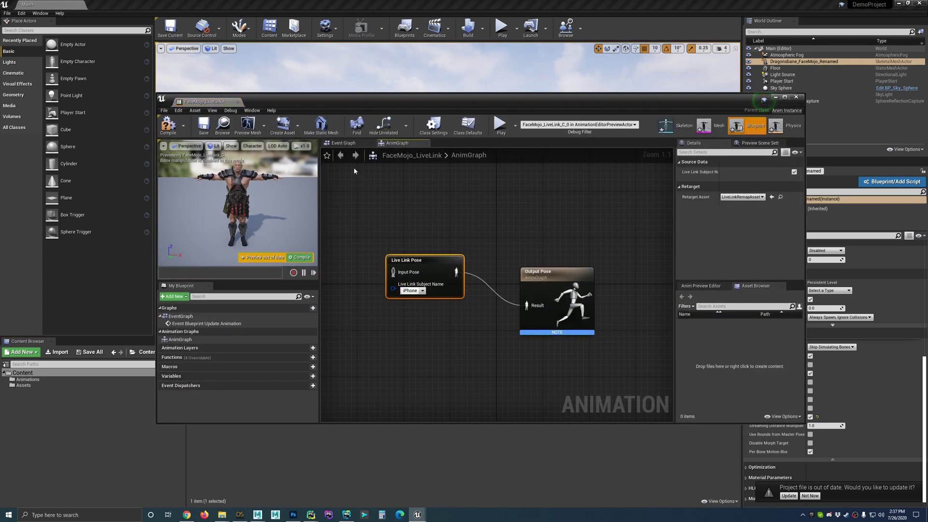
Step: In the Event Graph, add Evaluate Live Link Frame and wire Event Blueprint Update Animation into it
{"action": "left_click", "coordinate": [347, 144]}
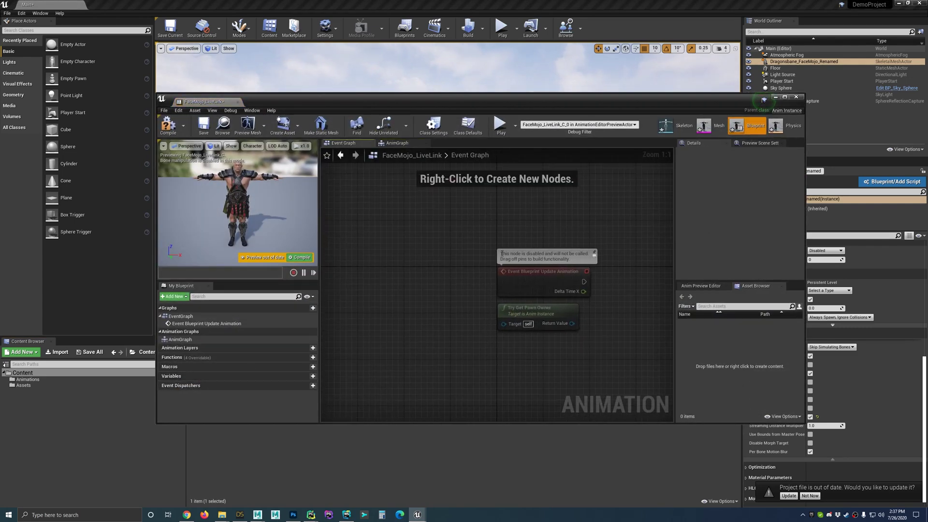
{"action": "left_click", "coordinate": [546, 272]}
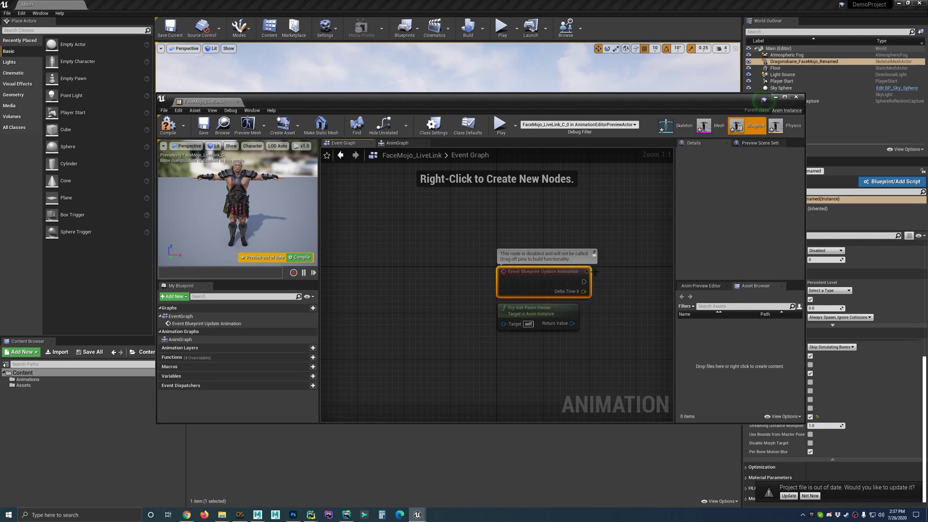
{"action": "right_click_drag", "start_coordinate": [629, 252], "coordinate": [494, 257]}
{"action": "right_click", "coordinate": [524, 257]}
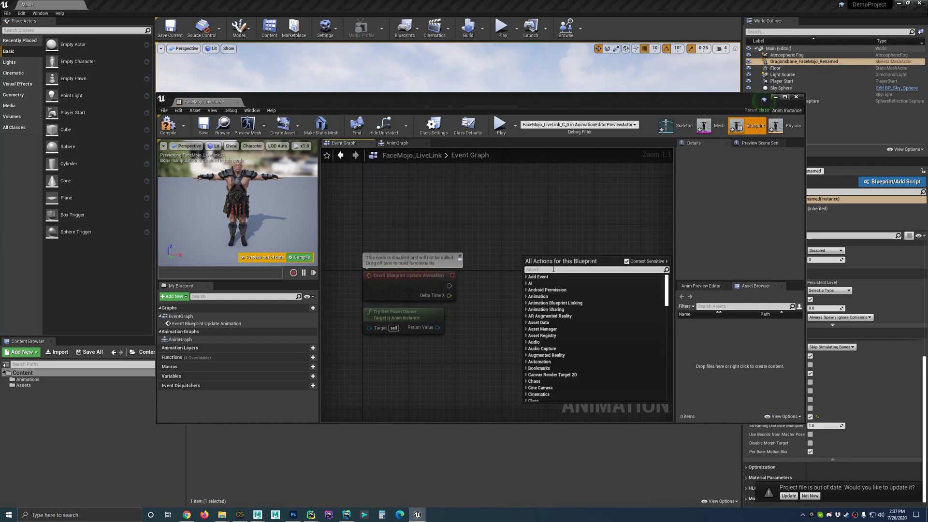
{"action": "type", "text": "live"}
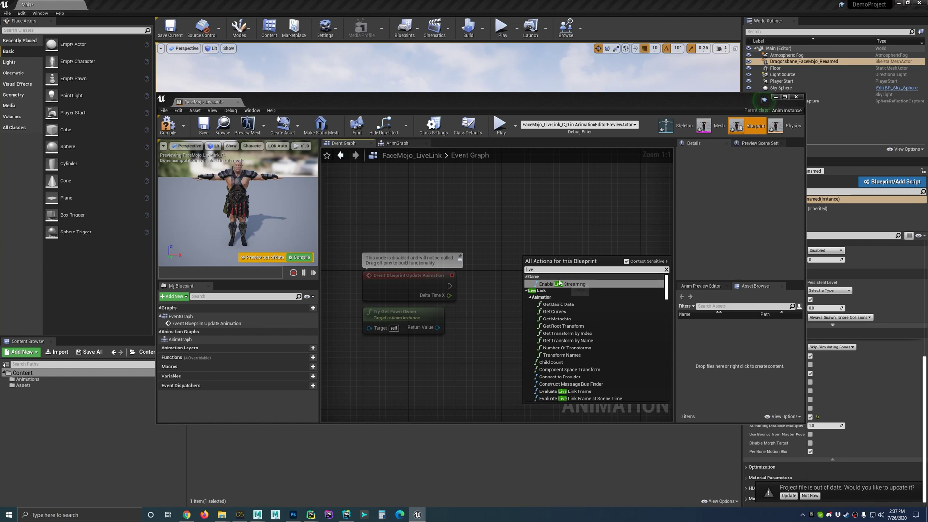
{"action": "left_click", "coordinate": [587, 393]}
{"action": "left_click_drag", "start_coordinate": [578, 257], "coordinate": [560, 269]}
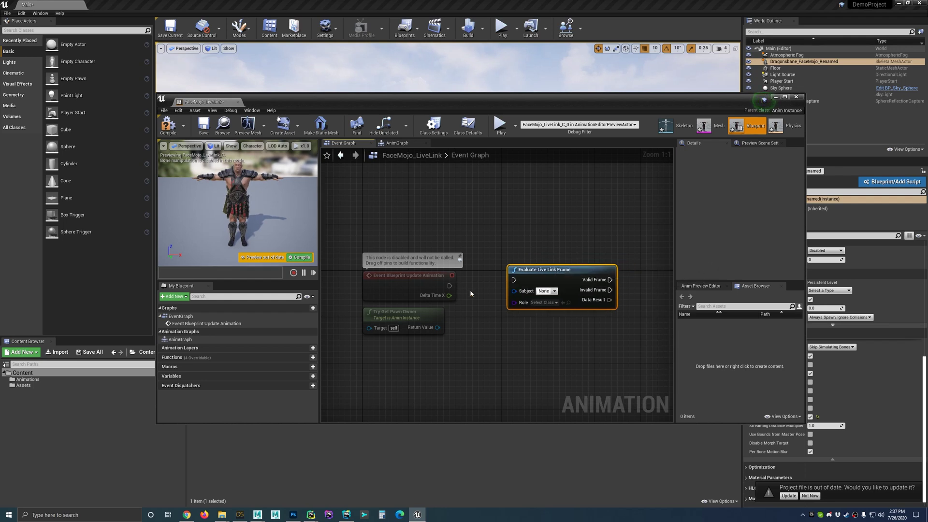
{"action": "left_click_drag", "start_coordinate": [449, 286], "coordinate": [520, 269]}
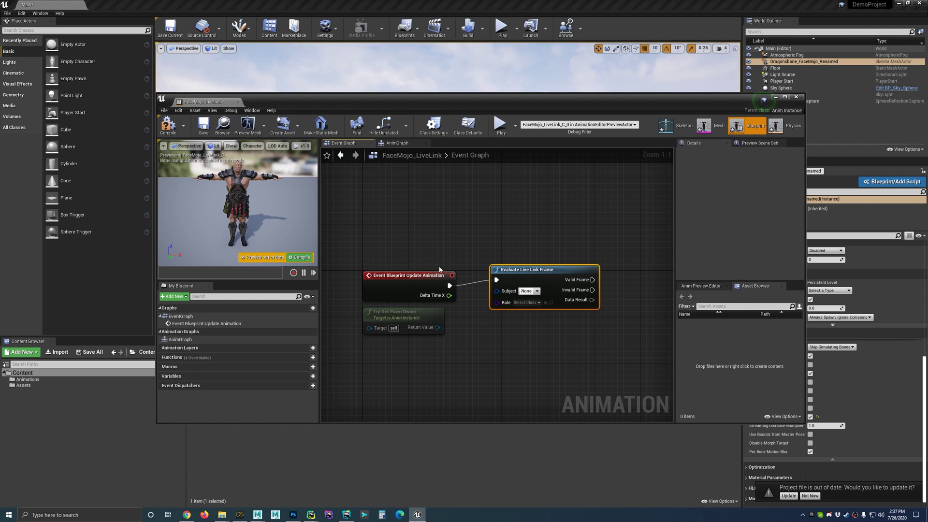
Step: Compile the blueprint, enlarge its editor, and review the AnimGraph's Live Link Pose setup
{"action": "left_click", "coordinate": [308, 258]}
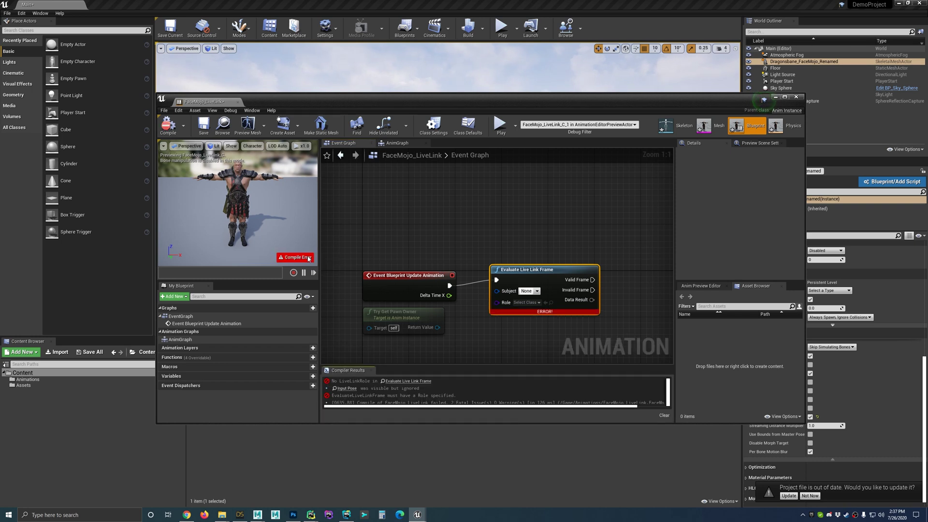
{"action": "left_click", "coordinate": [468, 353]}
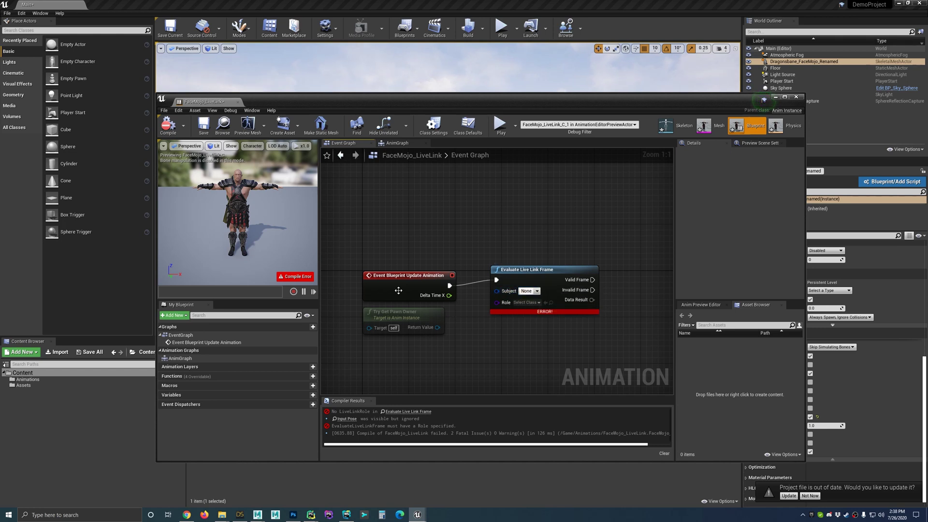
{"action": "left_click", "coordinate": [397, 143]}
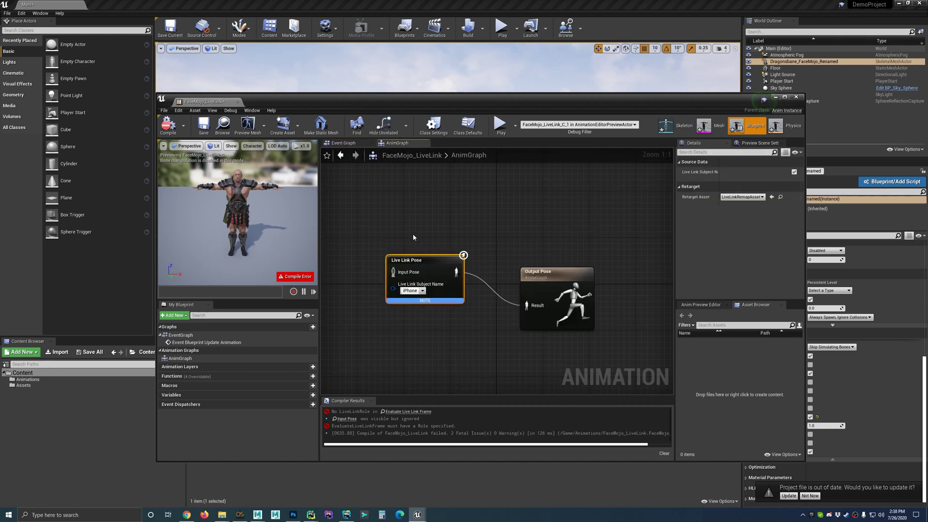
{"action": "left_click", "coordinate": [343, 143]}
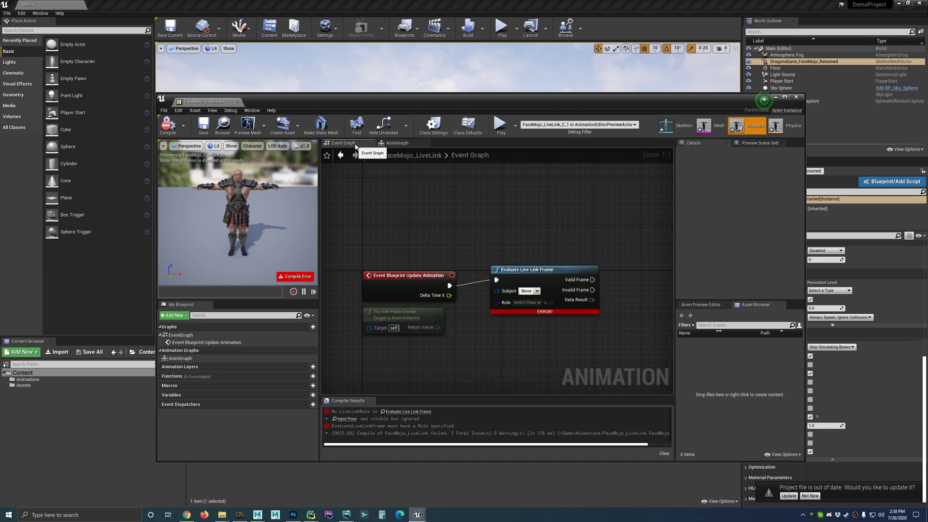
Step: Set the Evaluate Live Link Frame subject to iPhone, recompile, and minimize the editor
{"action": "left_click", "coordinate": [530, 291]}
{"action": "left_click", "coordinate": [534, 315]}
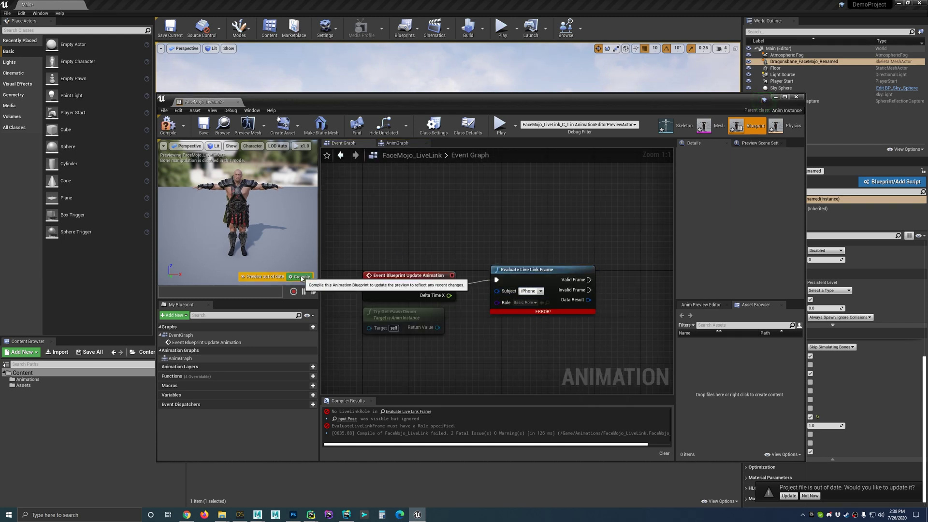
{"action": "left_click", "coordinate": [301, 277]}
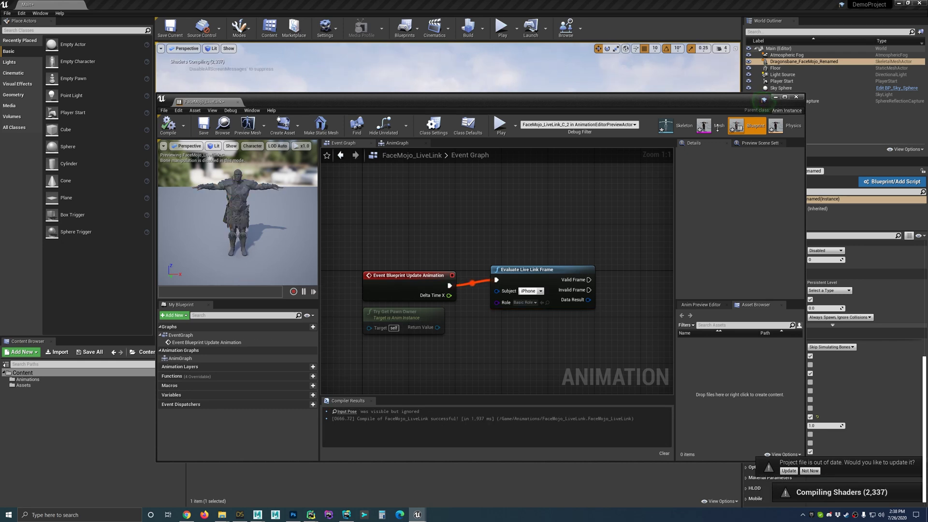
{"action": "left_click", "coordinate": [776, 98]}
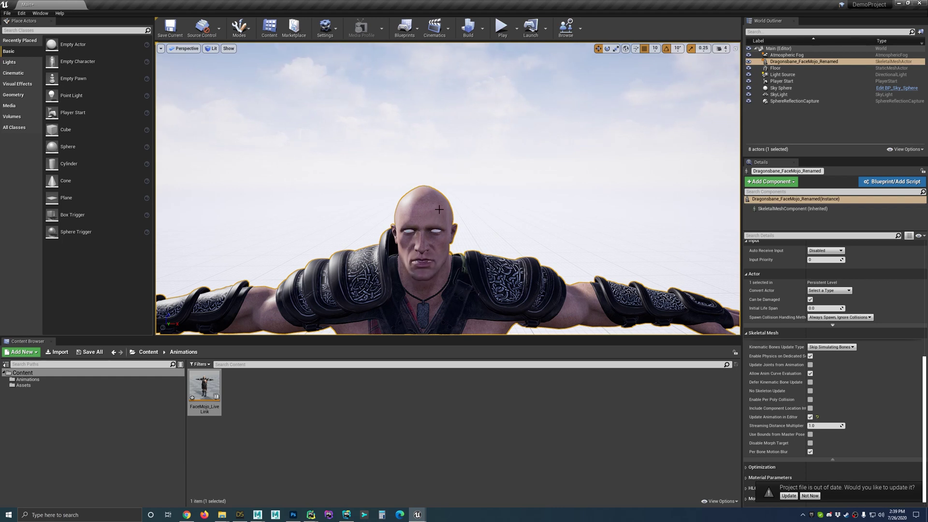
Step: Save all unsaved project changes with Ctrl+S
{"action": "key", "text": "ctrl+s"}
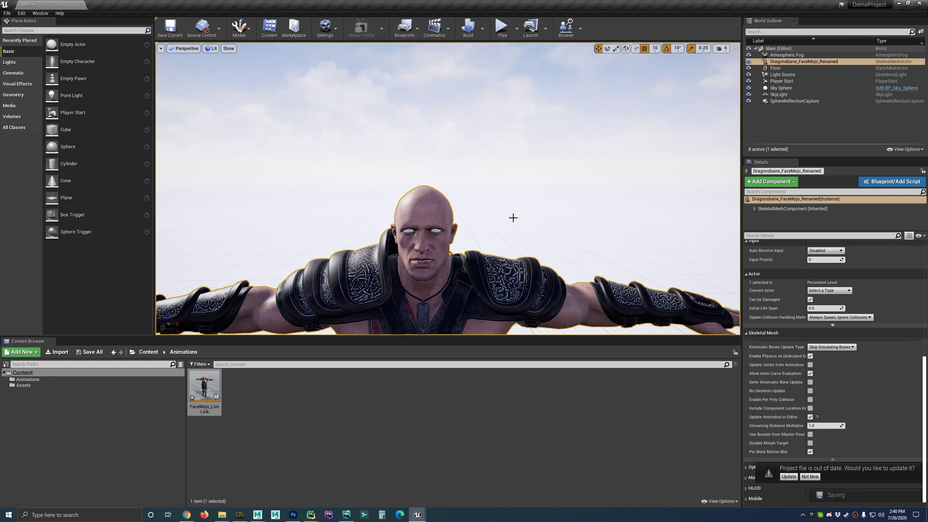
Step: Create a LiveLinkRemapAsset-based blueprint class in Animations named FaceMojo_LiveLink_Remap
{"action": "right_click", "coordinate": [347, 397]}
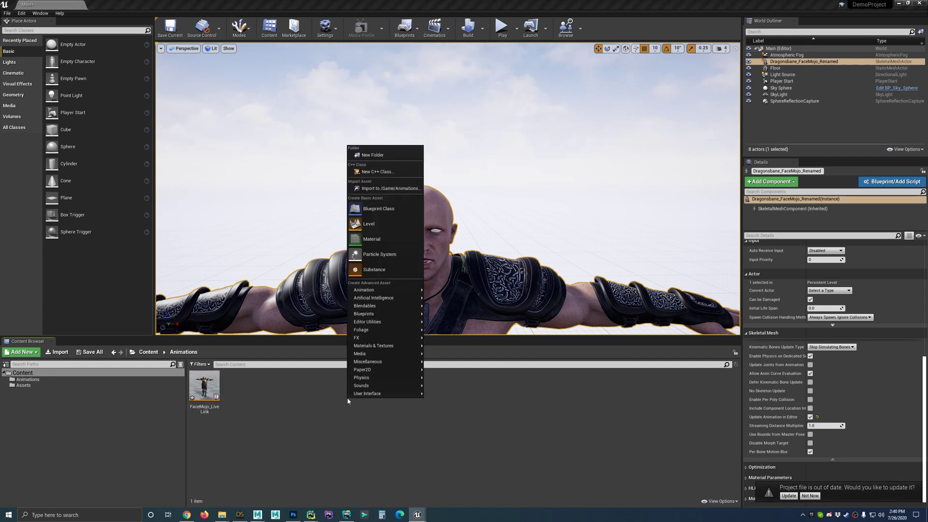
{"action": "left_click", "coordinate": [391, 210]}
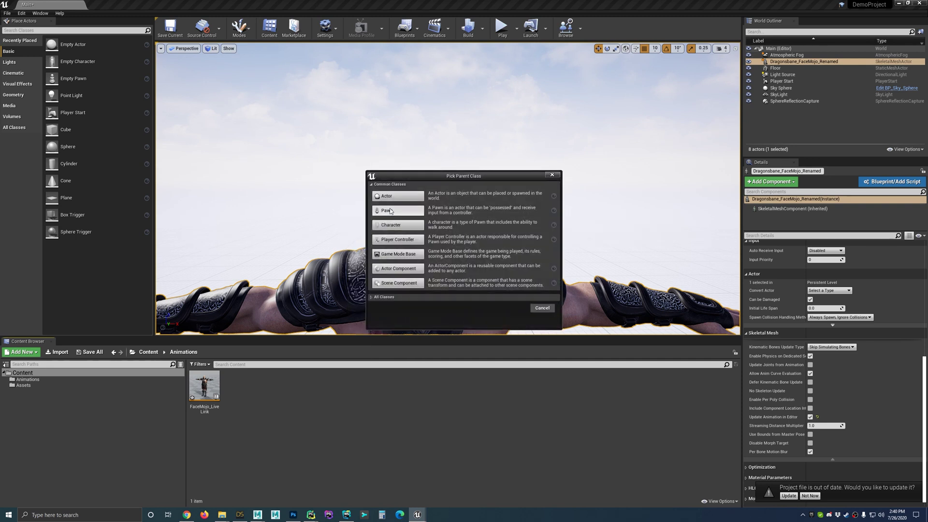
{"action": "left_click", "coordinate": [384, 297]}
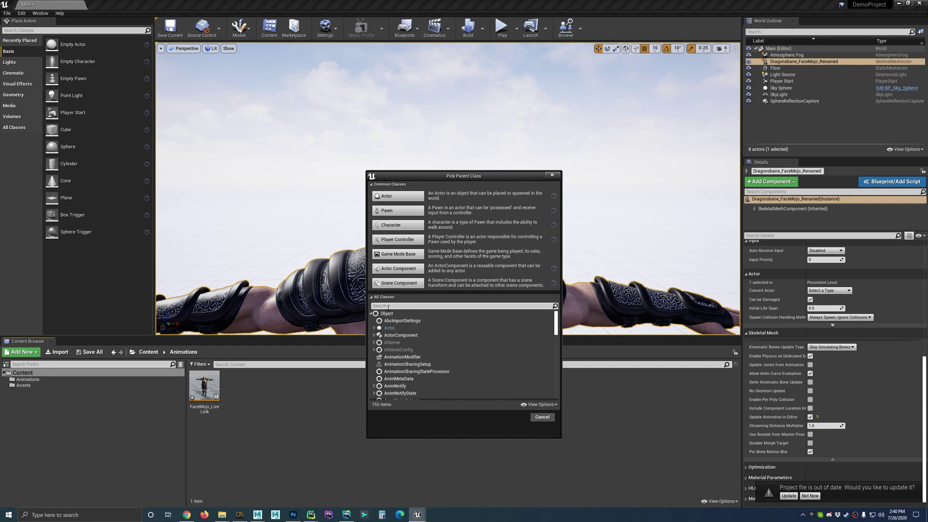
{"action": "type", "text": "rem"}
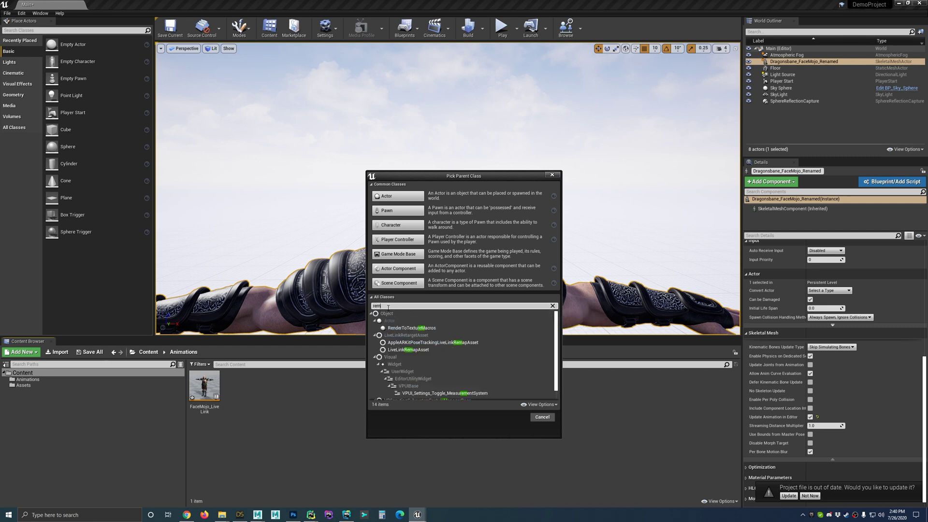
{"action": "type", "text": "ap"}
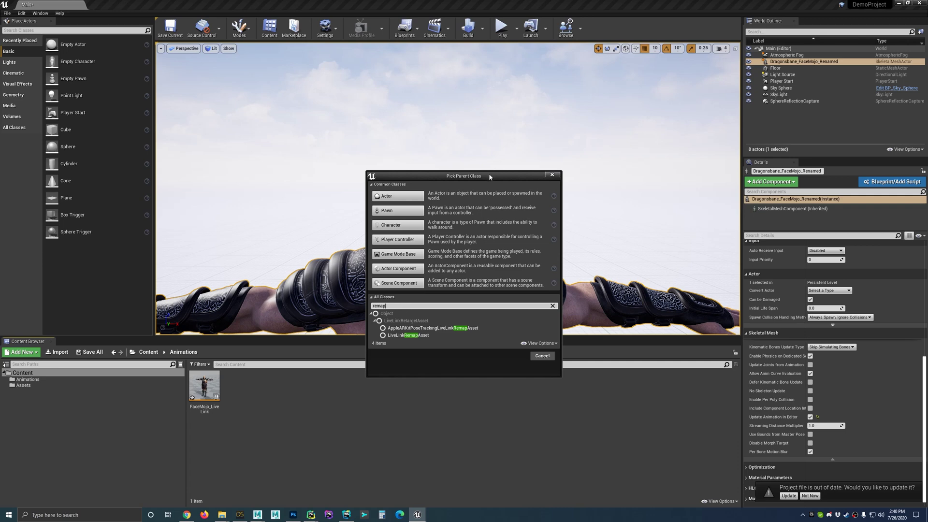
{"action": "left_click_drag", "start_coordinate": [489, 175], "coordinate": [664, 173]}
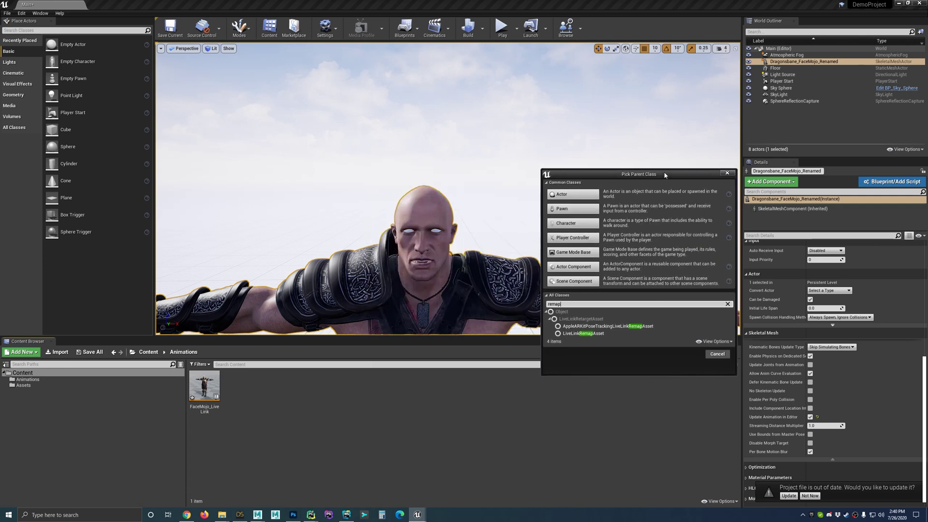
{"action": "left_click", "coordinate": [598, 334]}
{"action": "left_click_drag", "start_coordinate": [627, 174], "coordinate": [435, 177]}
{"action": "left_click", "coordinate": [497, 356]}
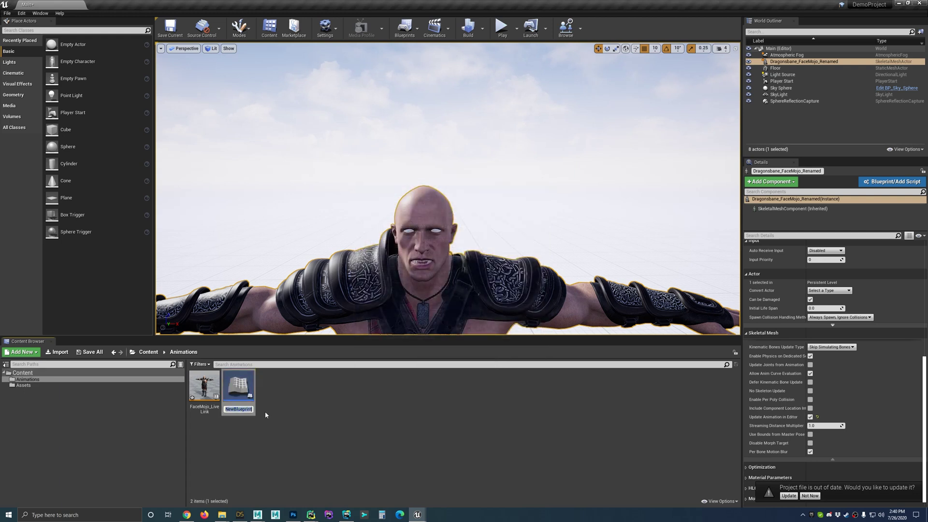
{"action": "type", "text": "FaceMojo_"}
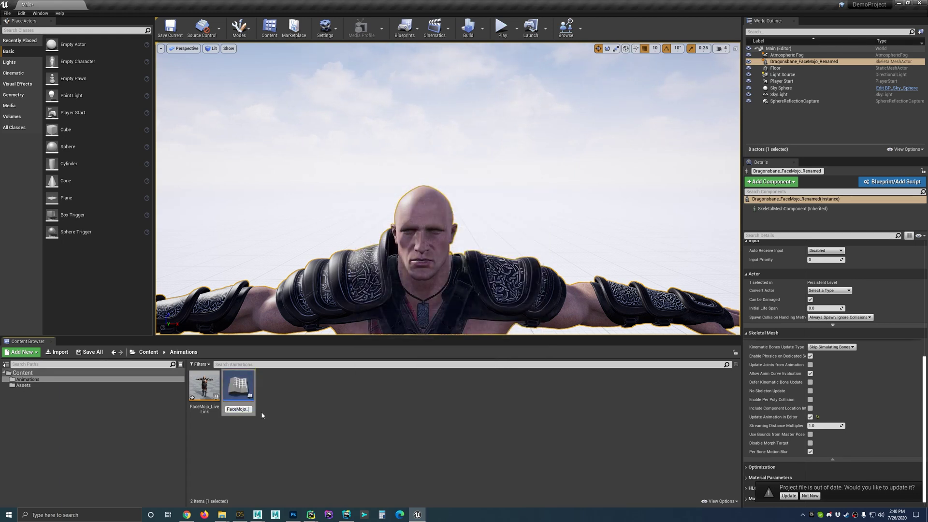
{"action": "type", "text": "LiveLink_Remap"}
{"action": "key", "text": "Return"}
Step: Set the AnimGraph's Live Link Pose Retarget Asset to FaceMojo_LiveLink_Remap
{"action": "double_click", "coordinate": [235, 381]}
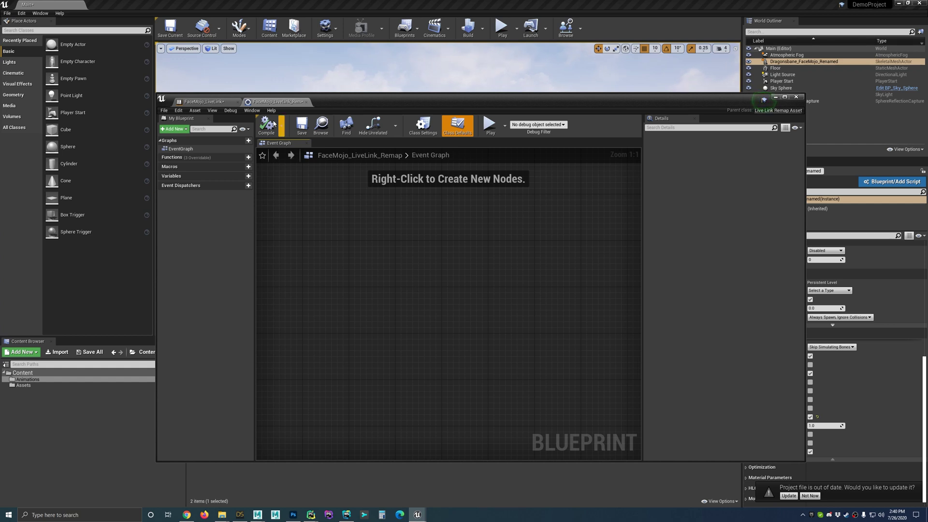
{"action": "left_click", "coordinate": [204, 101]}
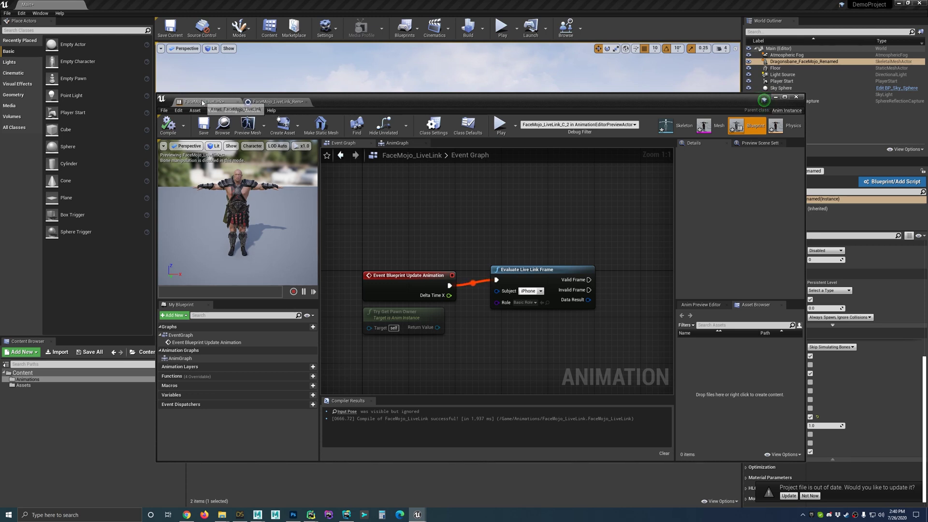
{"action": "left_click", "coordinate": [397, 143]}
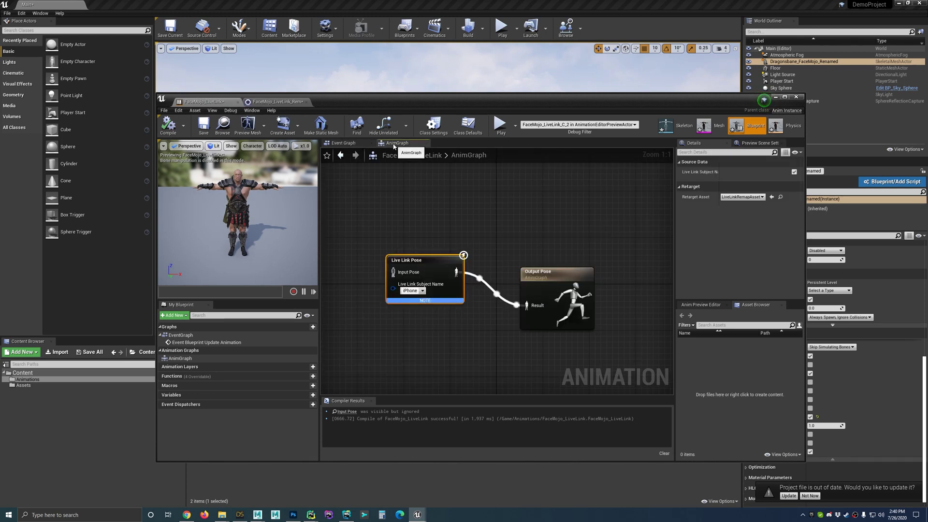
{"action": "left_click_drag", "start_coordinate": [552, 276], "coordinate": [557, 259]}
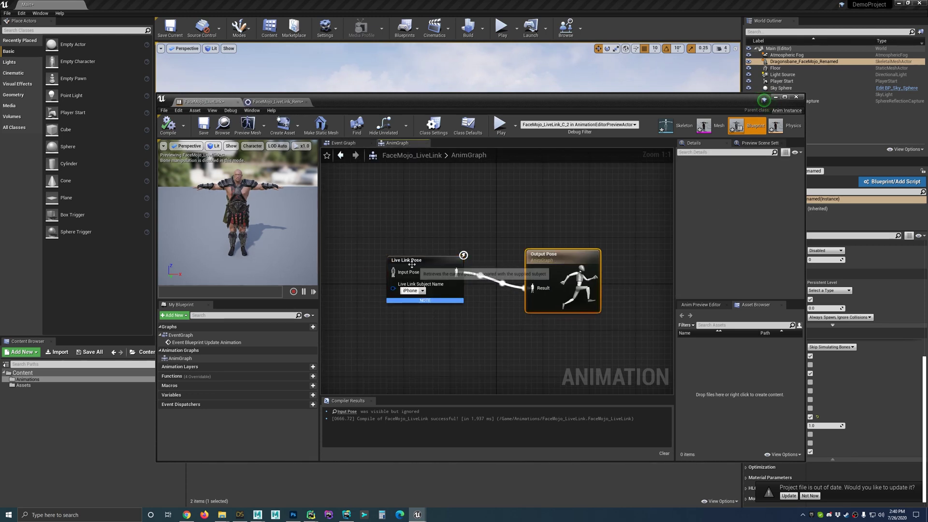
{"action": "left_click_drag", "start_coordinate": [420, 258], "coordinate": [414, 264]}
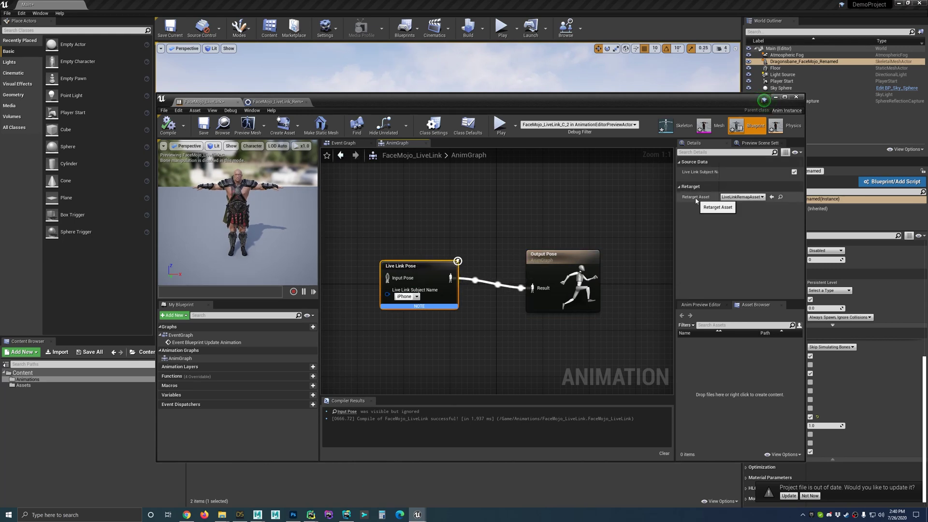
{"action": "left_click", "coordinate": [759, 199]}
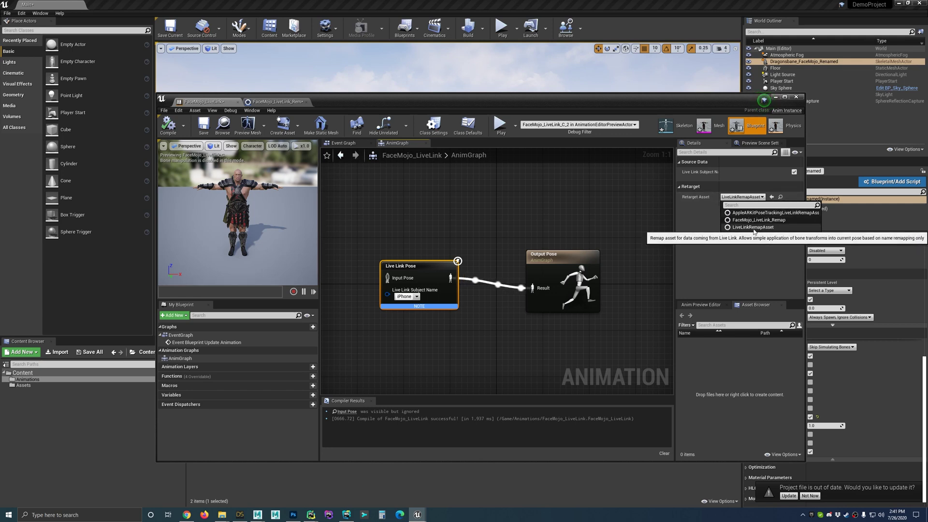
{"action": "left_click", "coordinate": [768, 221]}
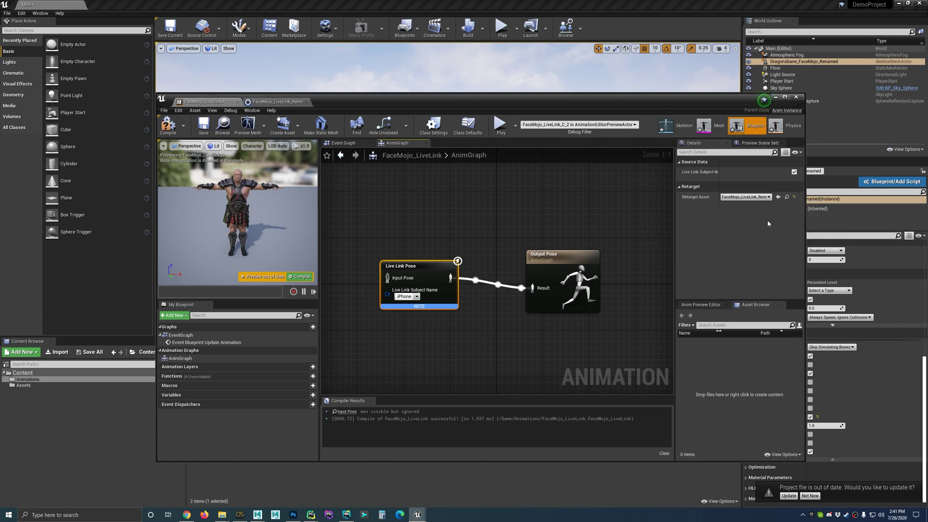
{"action": "left_click", "coordinate": [276, 102]}
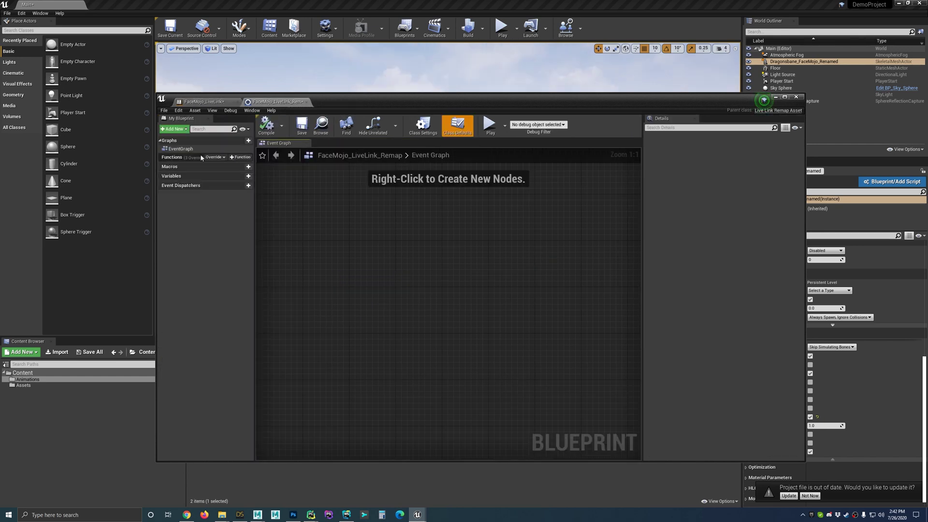
Step: Override Get Remapped Curve Name and spread its entry and Return nodes apart
{"action": "left_click", "coordinate": [214, 157]}
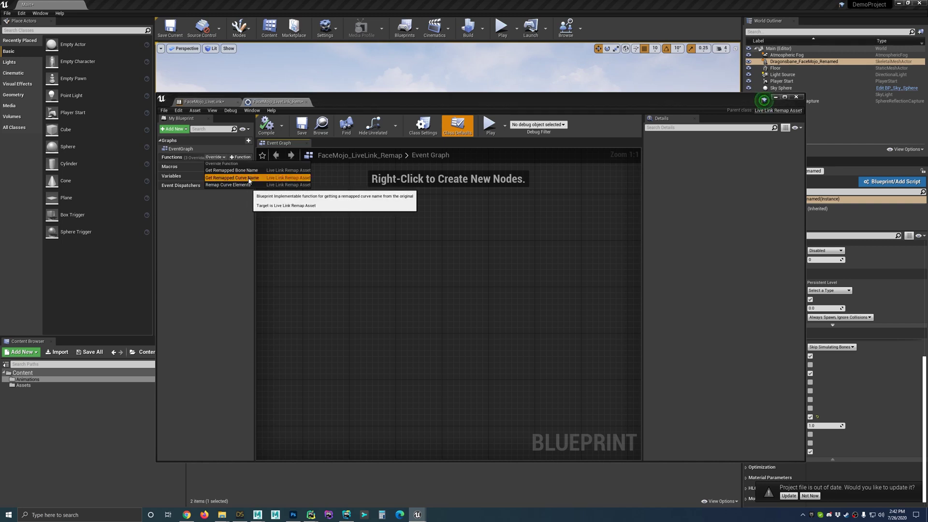
{"action": "left_click", "coordinate": [235, 177]}
{"action": "left_click_drag", "start_coordinate": [430, 305], "coordinate": [371, 306]}
{"action": "left_click_drag", "start_coordinate": [529, 309], "coordinate": [552, 309]}
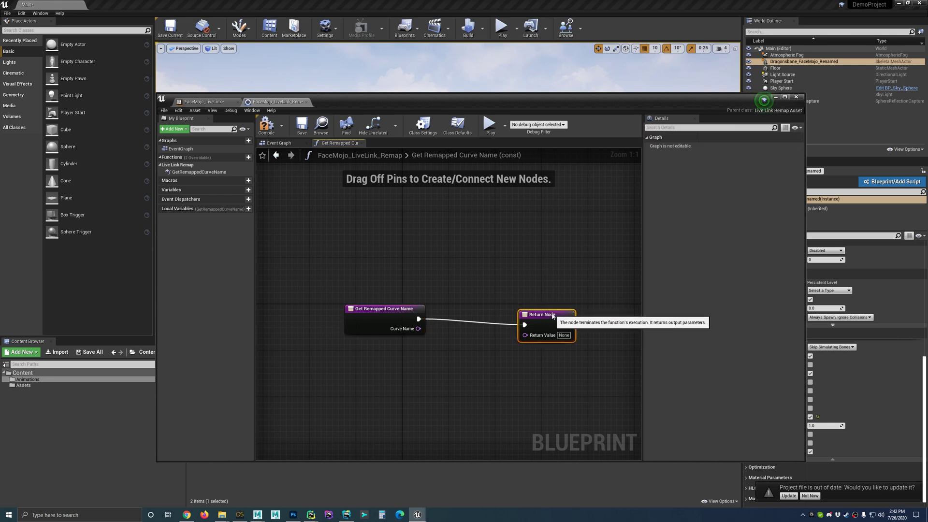